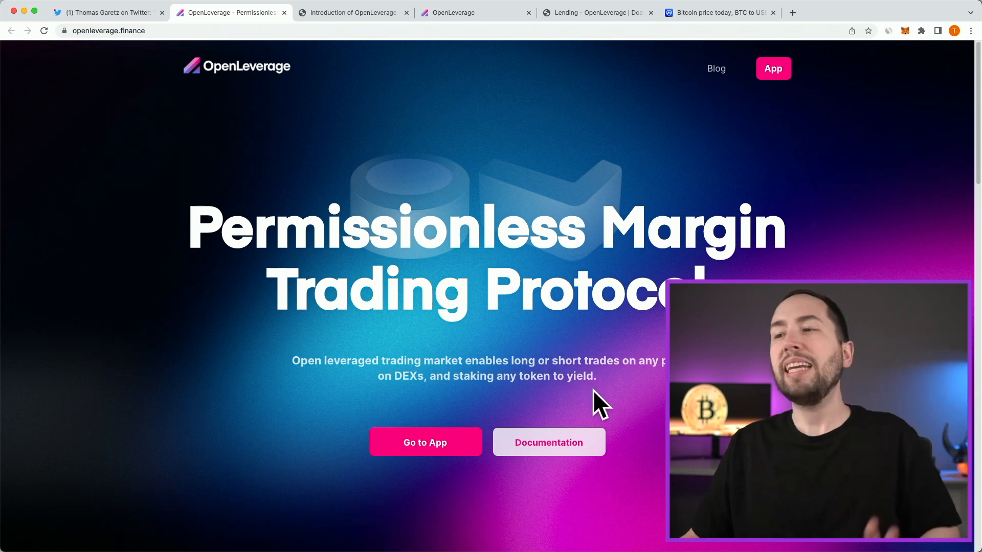
Open the OpenLeverage documentation and look through its list of topics down to the tutorials and developer sections
left_click(582, 456)
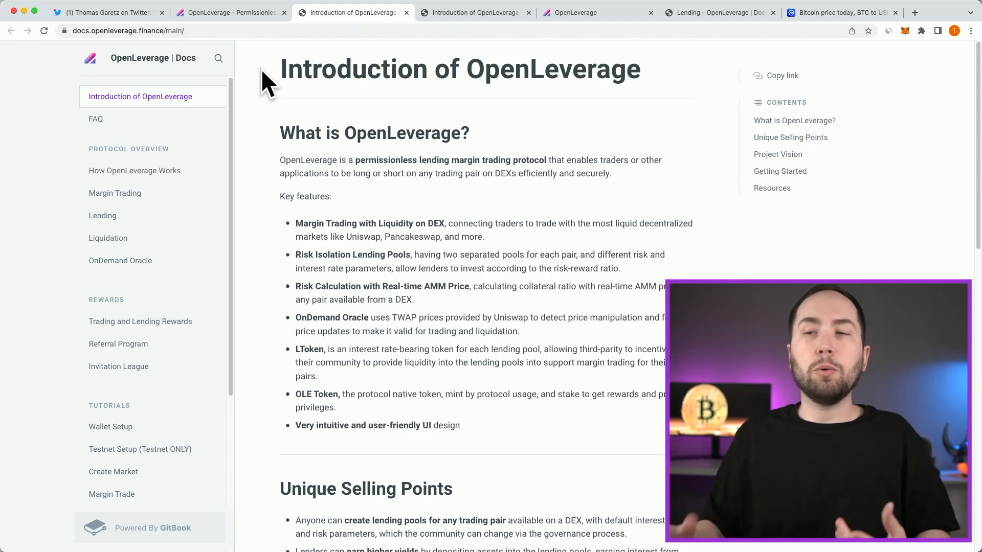
scroll(186, 225, "down", 2)
scroll(143, 379, "down", 3)
scroll(145, 366, "up", 2)
scroll(144, 366, "down", 1)
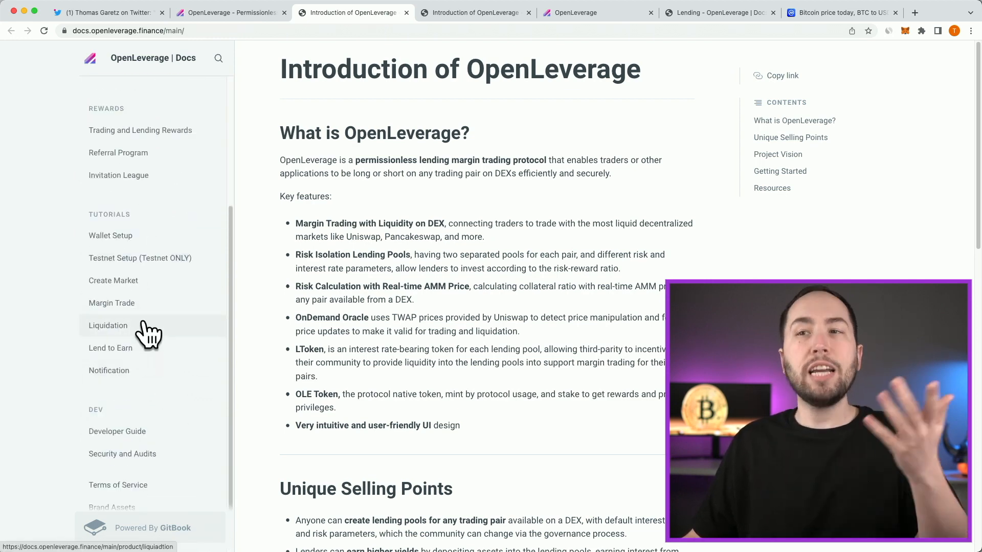
scroll(153, 318, "up", 1)
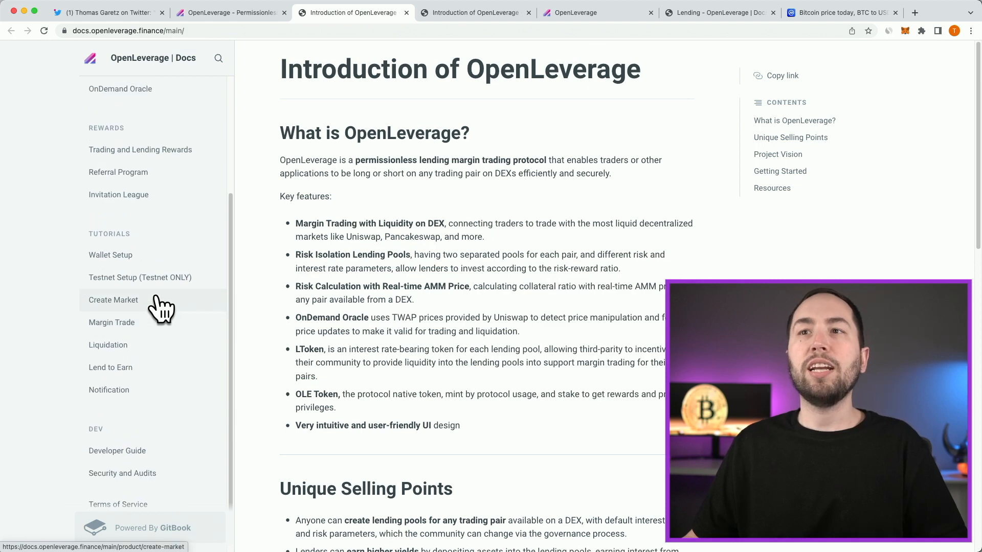
Launch the trading app from the OpenLeverage home page and reject the wallet request to switch to Ethereum Mainnet
left_click(249, 15)
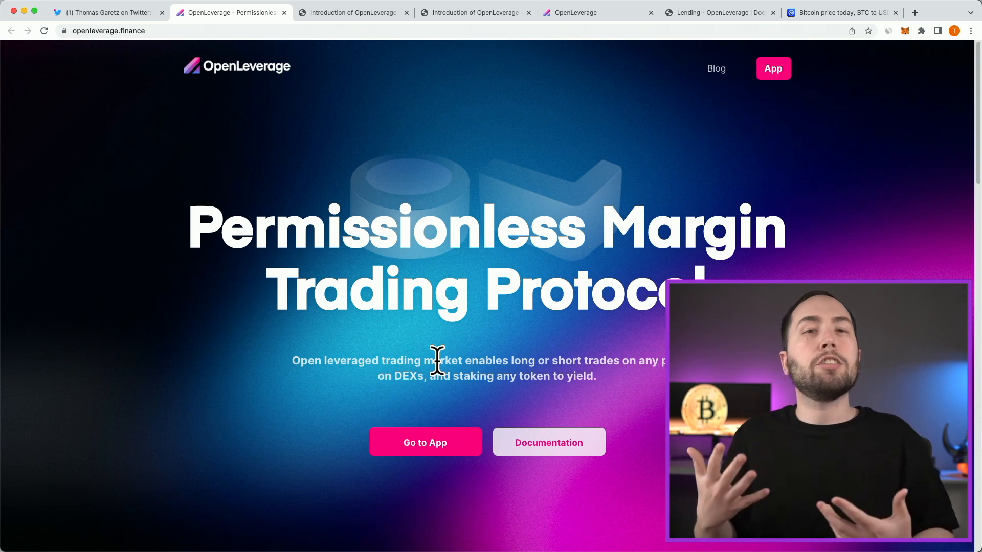
left_click(415, 444)
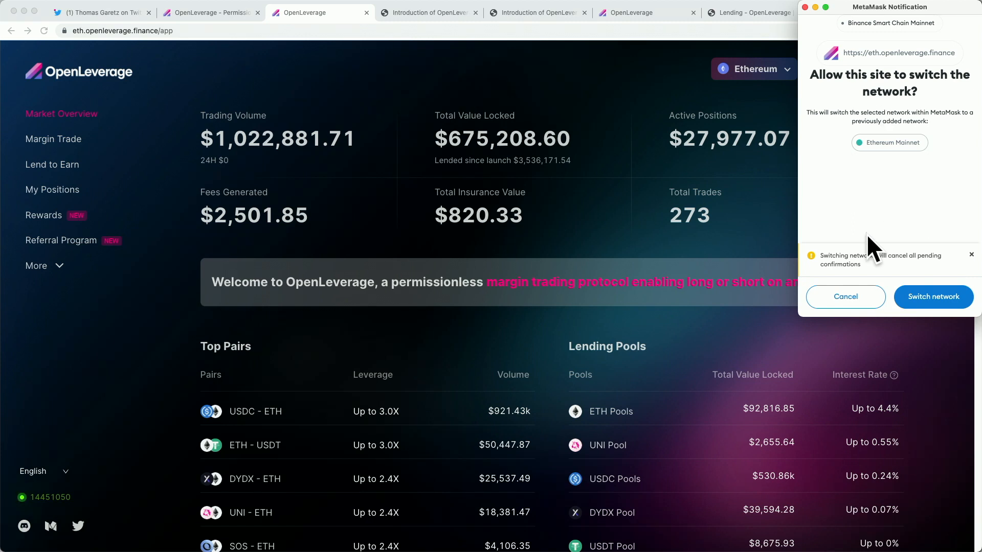
left_click(853, 307)
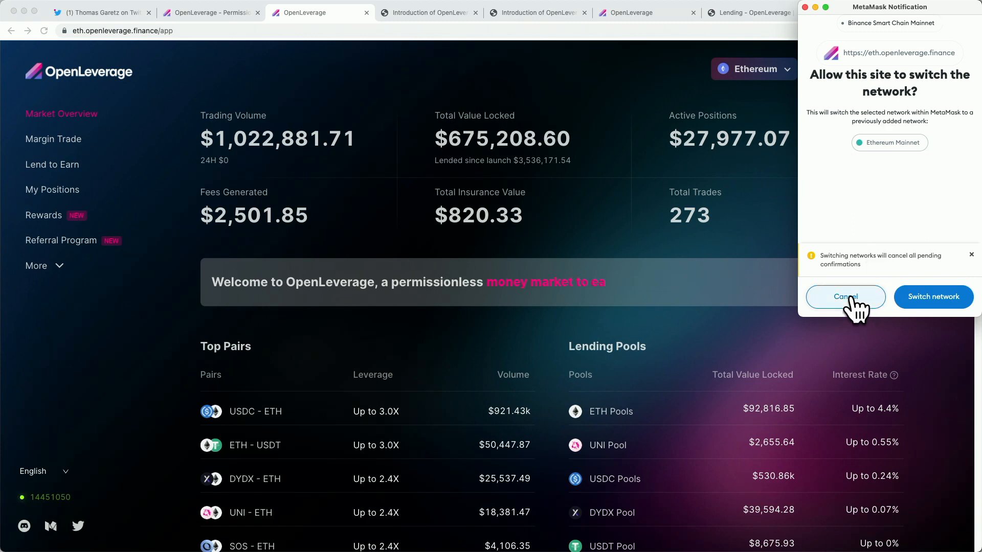
Switch the app's network to BNB Chain
left_click(767, 72)
left_click(757, 66)
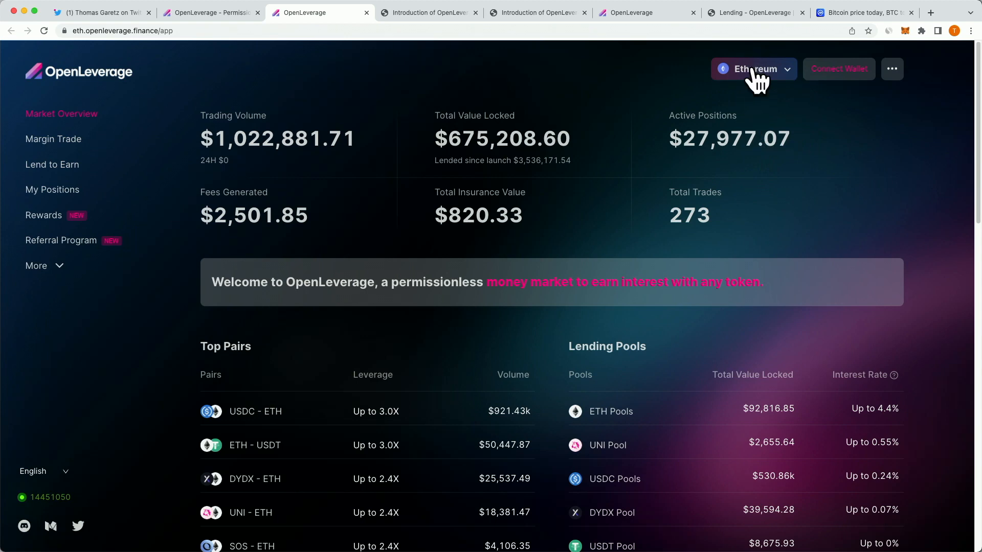
left_click(755, 67)
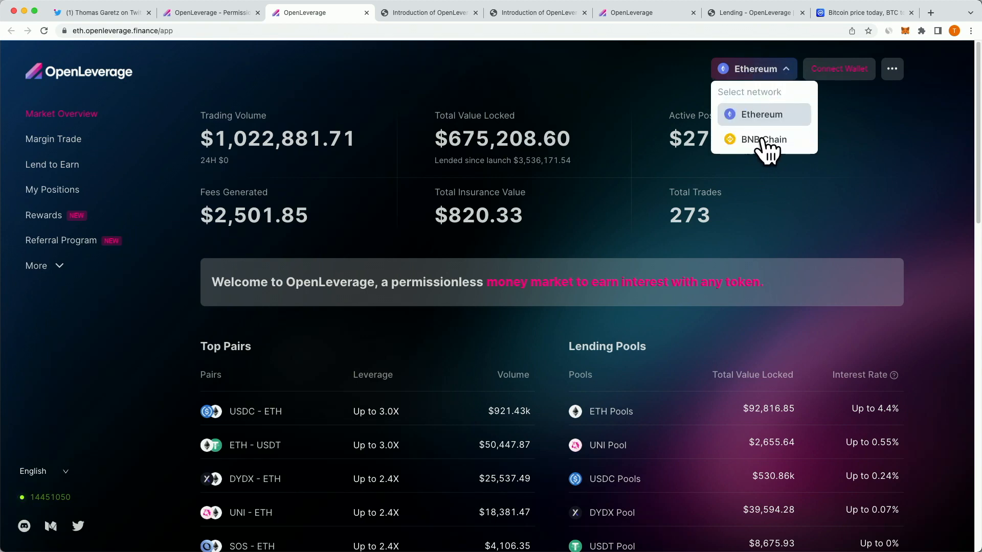
left_click(762, 139)
left_click(781, 77)
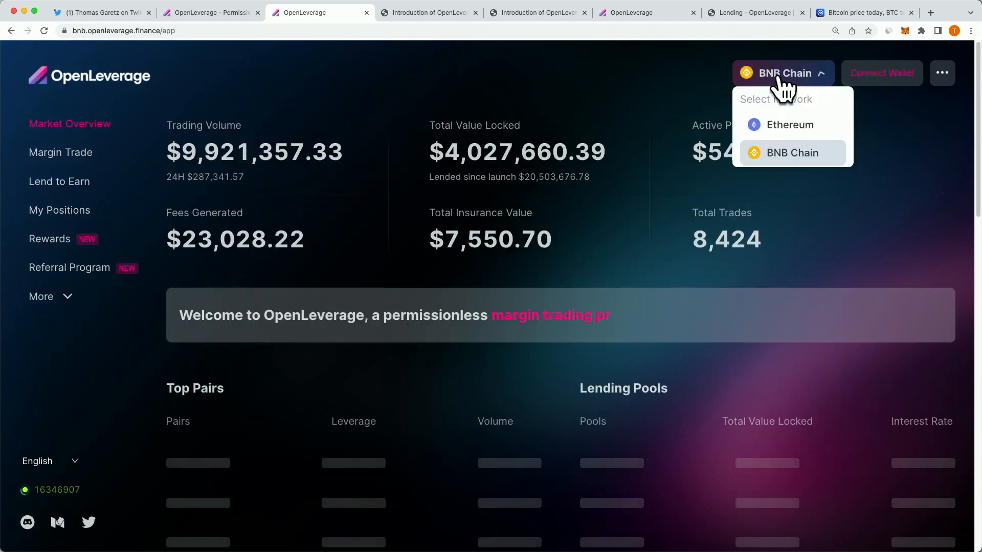
left_click(832, 157)
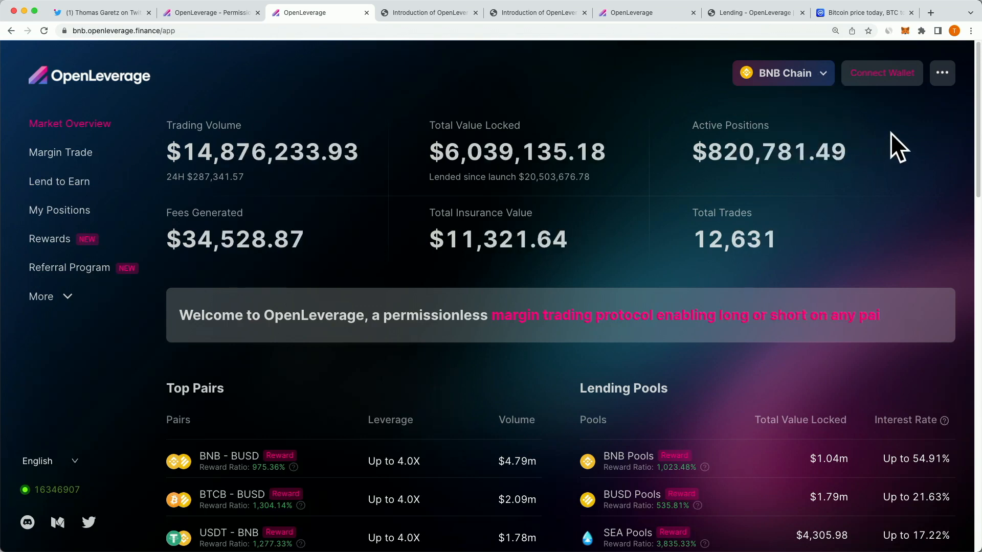
Connect the MetaMask wallet to the site using Account 1 and approve the requested permissions
left_click(879, 72)
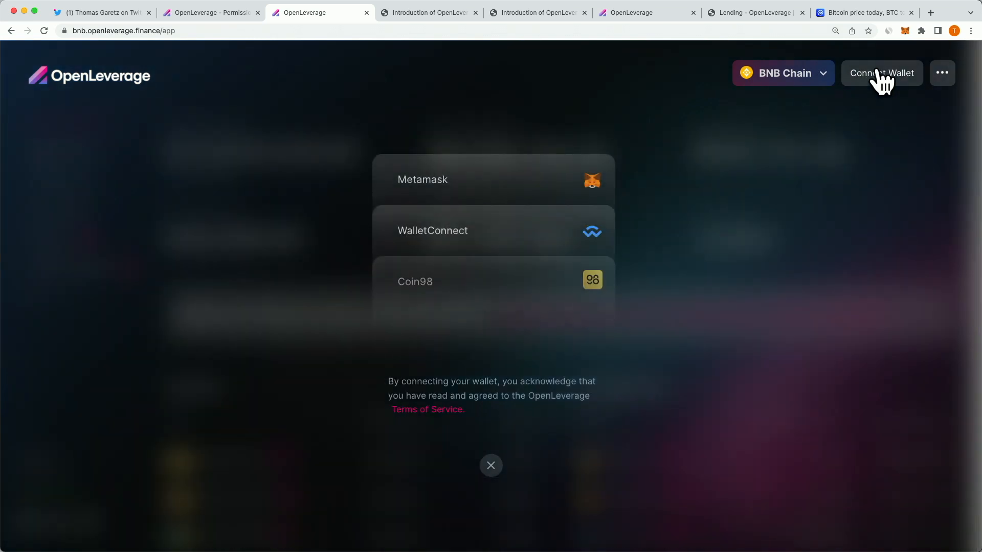
left_click(472, 180)
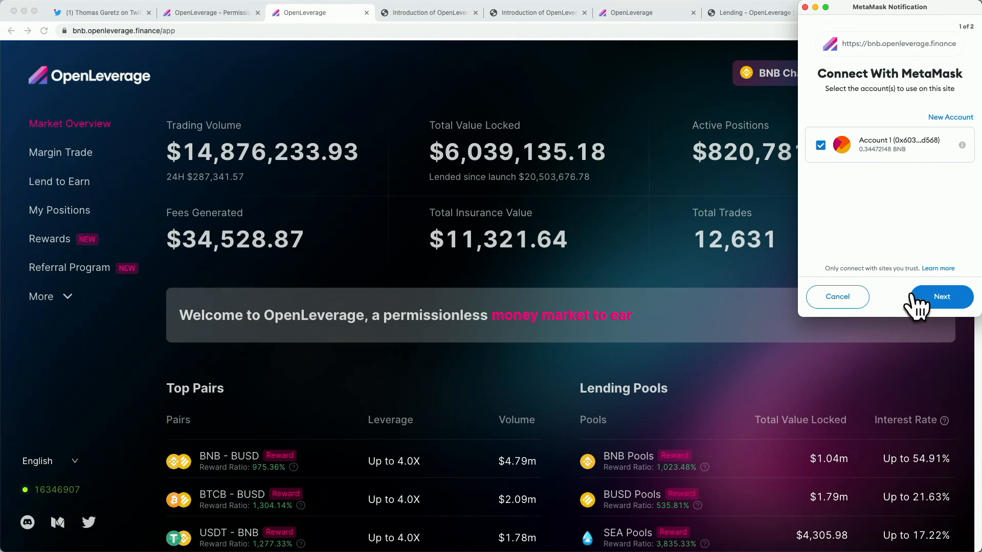
left_click(933, 301)
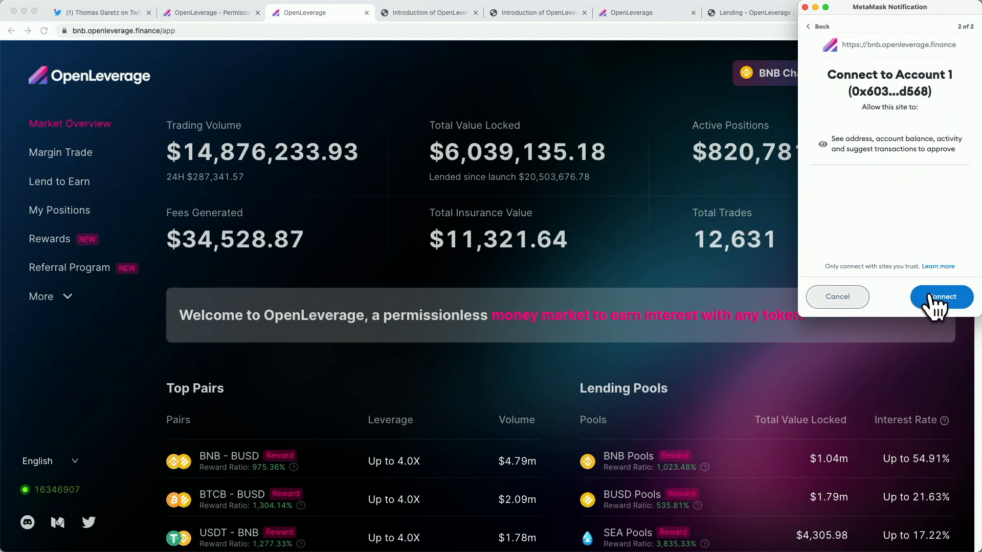
left_click(931, 297)
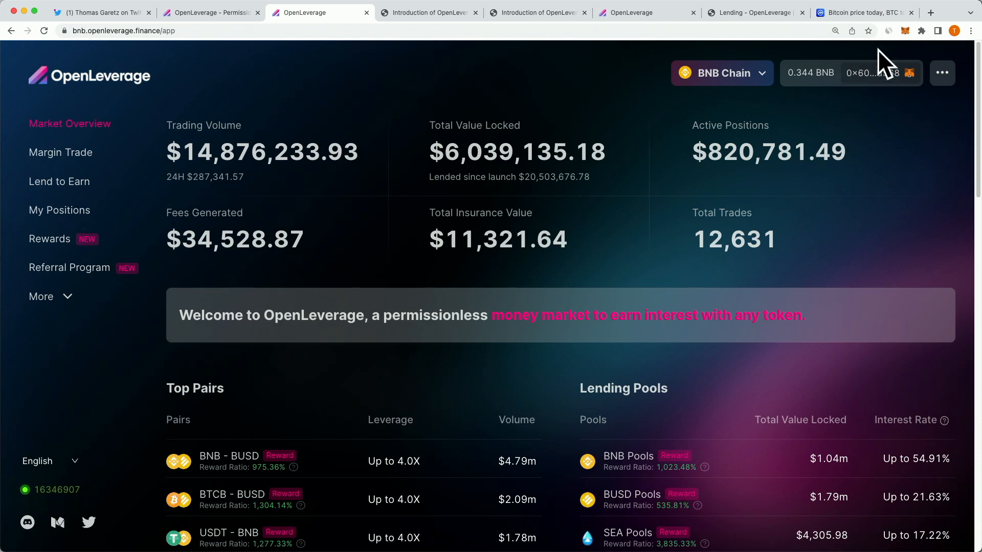
Check in the MetaMask extension which network the wallet is using, and close it again
left_click(903, 31)
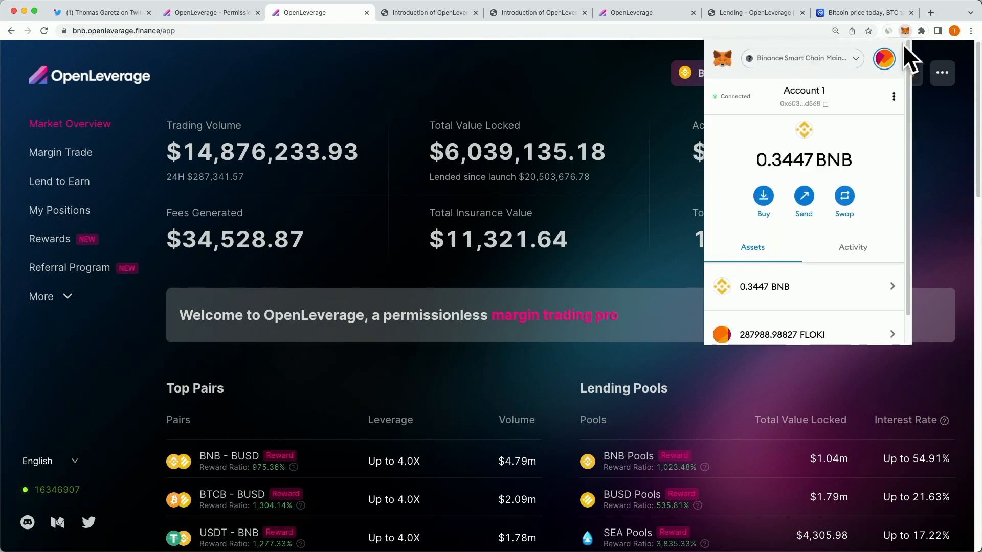
left_click(796, 60)
left_click(807, 59)
left_click(625, 88)
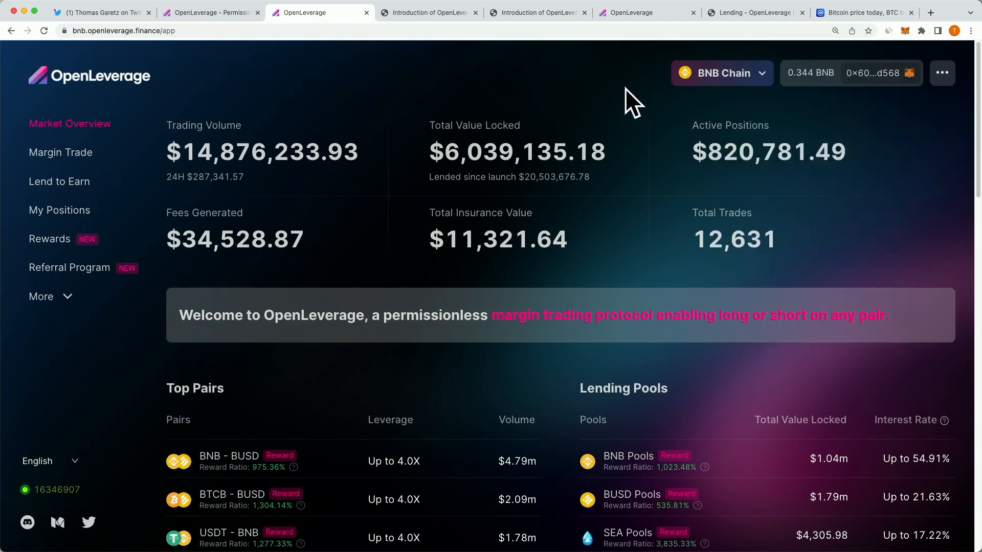
Open the FLOKI-BNB pair for margin trading and, after viewing the short side, choose Long FLOKI
left_click(78, 164)
scroll(444, 177, "down", 2)
scroll(258, 222, "down", 3)
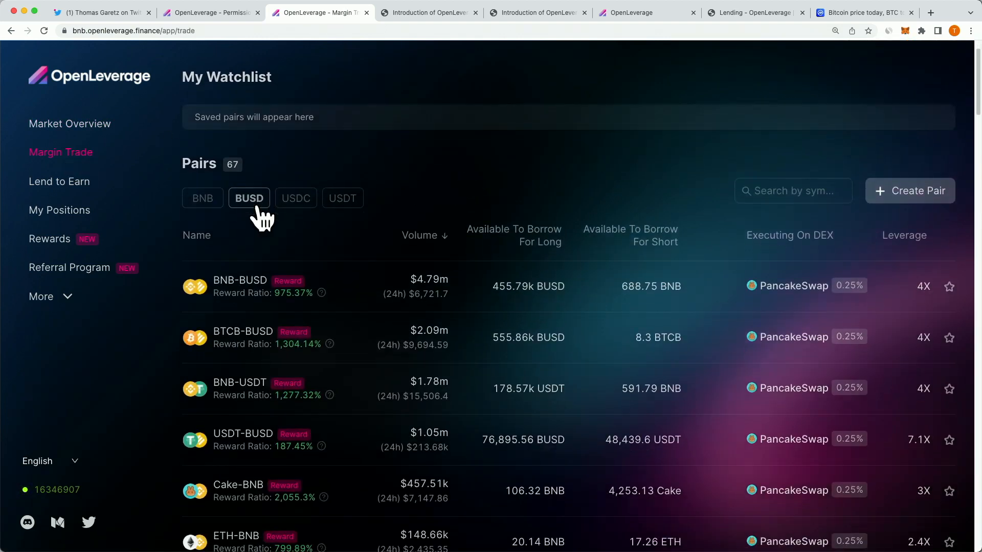
scroll(295, 235, "down", 7)
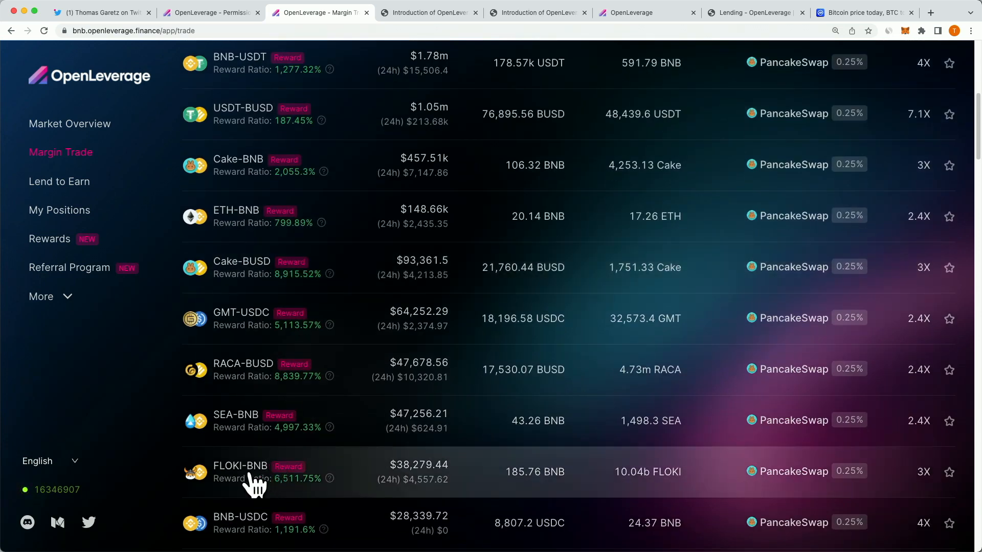
left_click(251, 470)
scroll(452, 84, "down", 1)
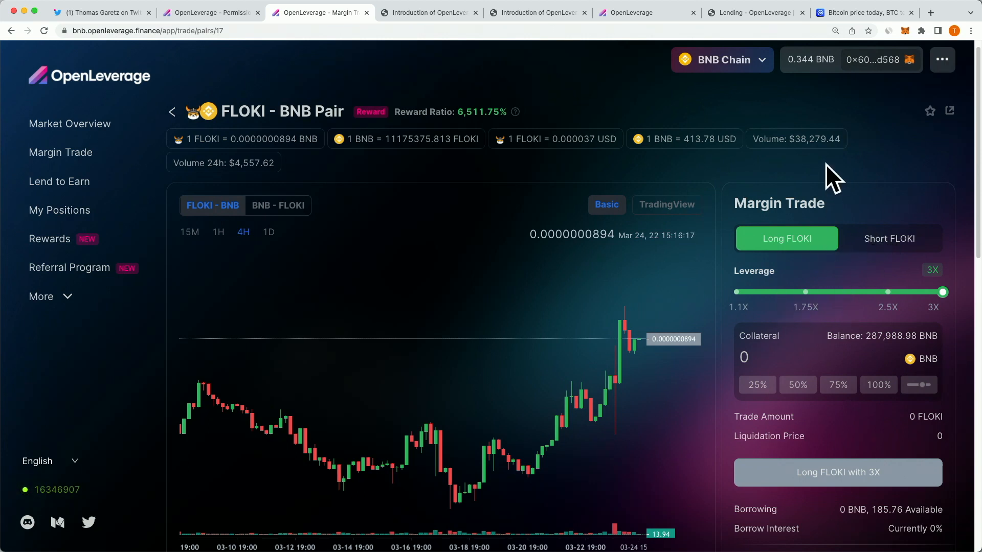
scroll(818, 194, "down", 1)
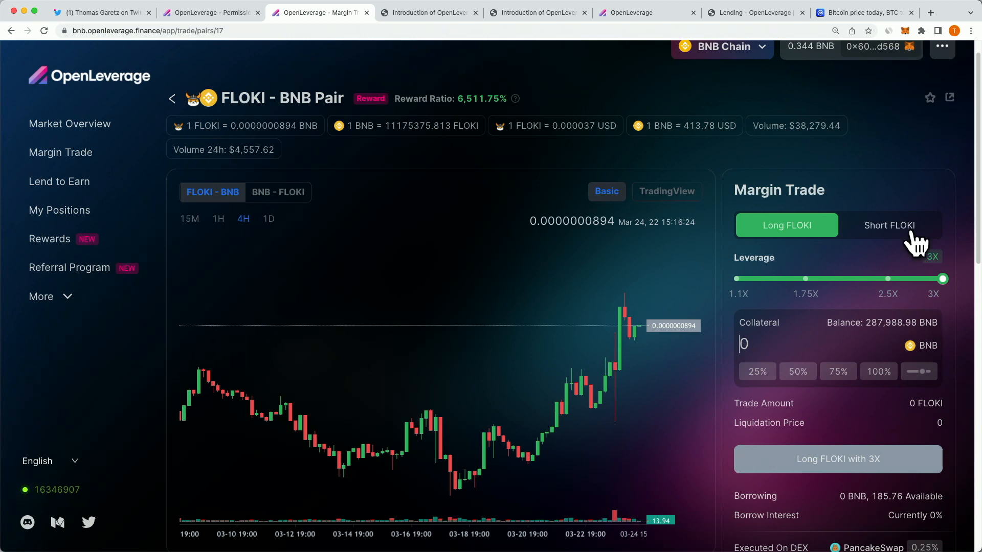
left_click(910, 236)
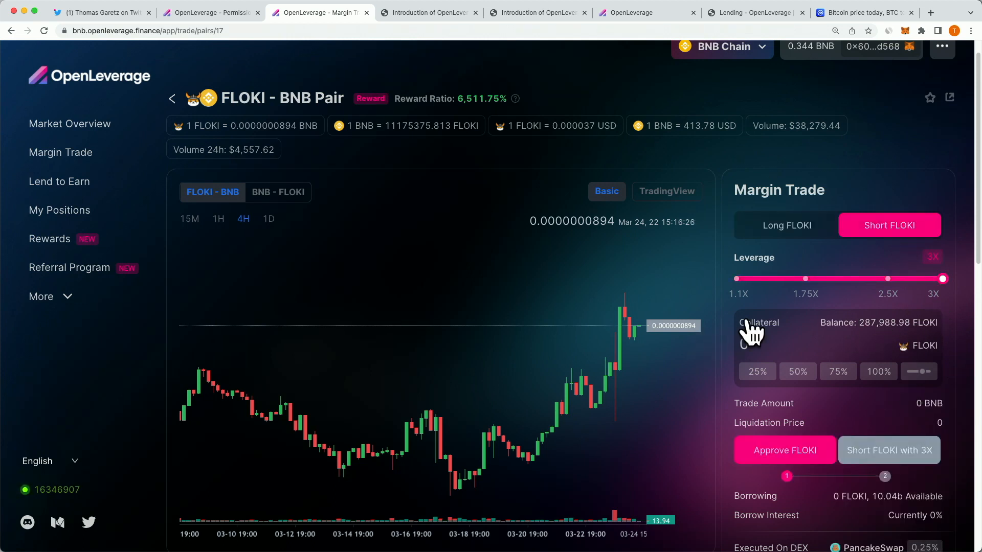
left_click(771, 224)
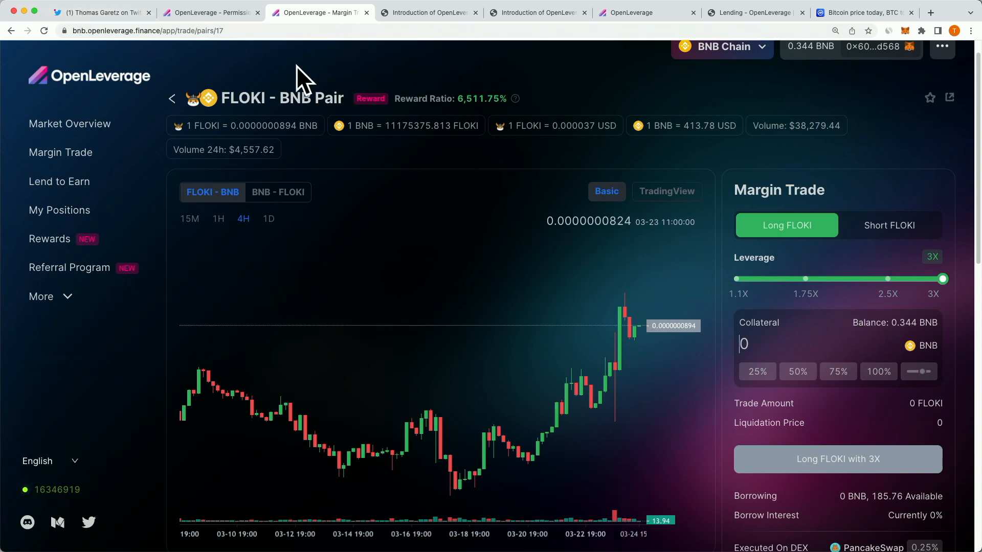
Switch to Twitter and read through the replies to the tweet about OpenLeverage
left_click(119, 18)
scroll(471, 373, "down", 15)
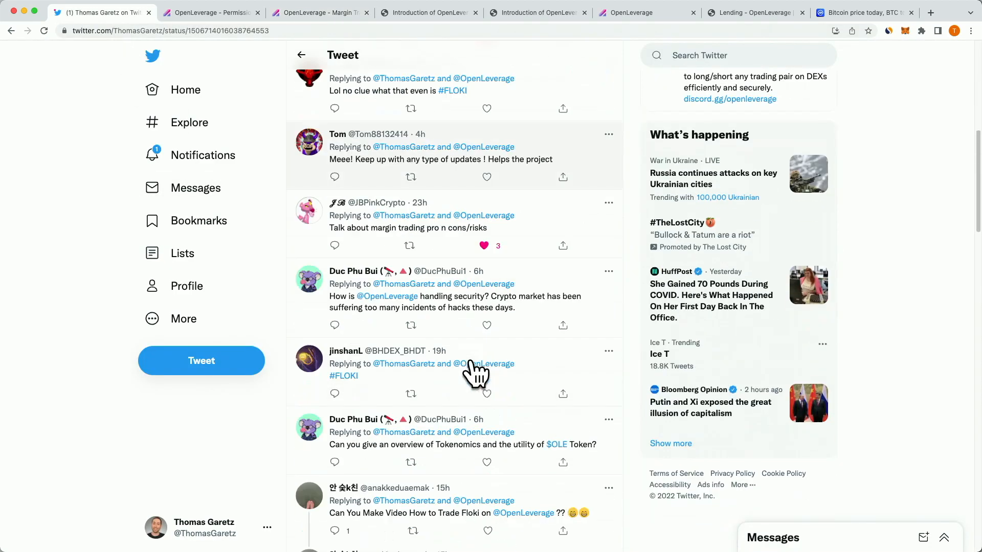
scroll(471, 372, "down", 2)
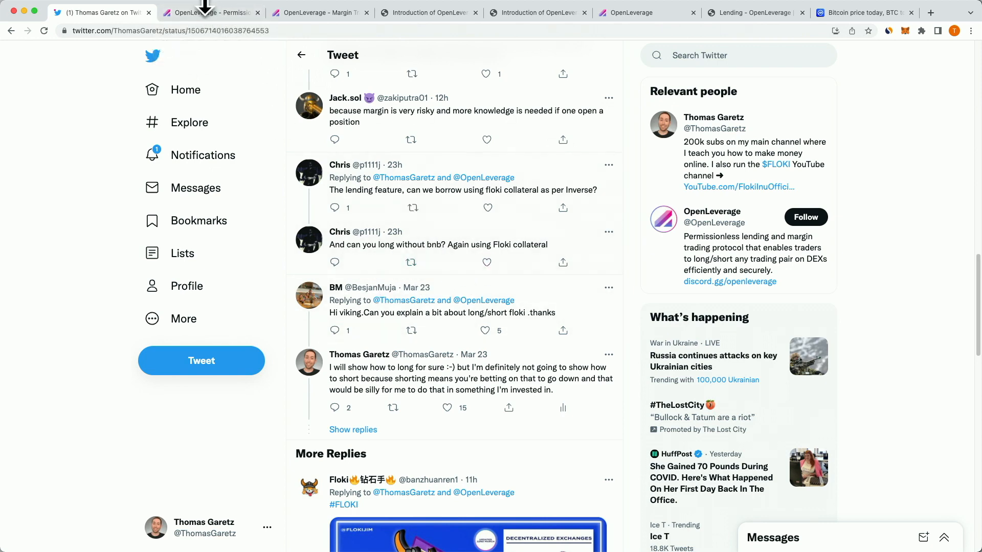
Return to the FLOKI-BNB trading page and set the collateral for the long position to .1 BNB
left_click(207, 10)
left_click(299, 11)
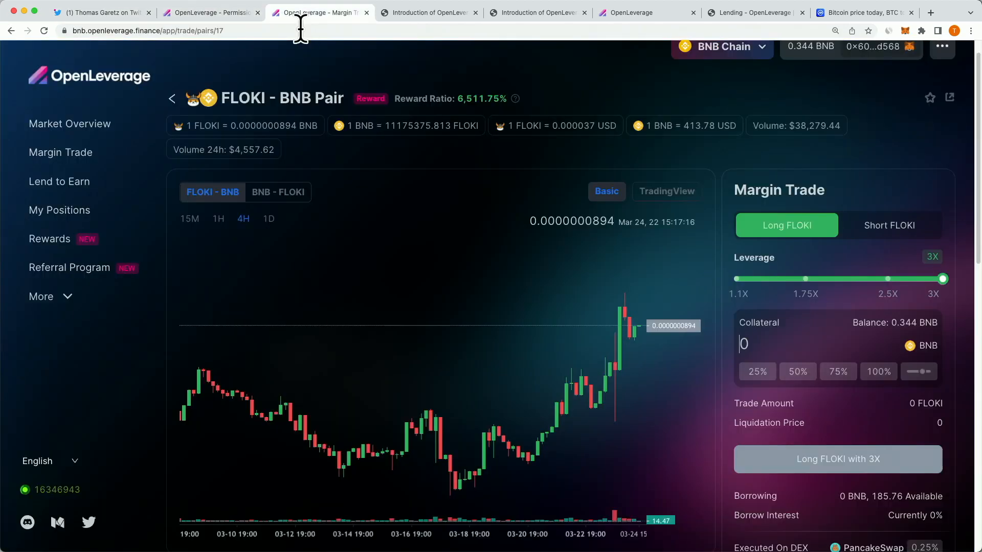
scroll(849, 149, "up", 1)
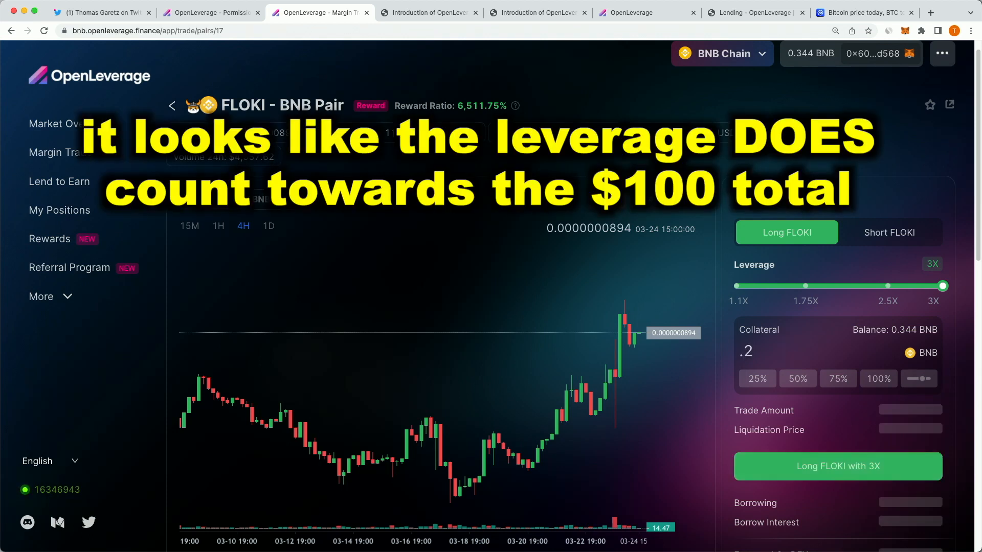
left_click_drag(760, 351, 748, 350)
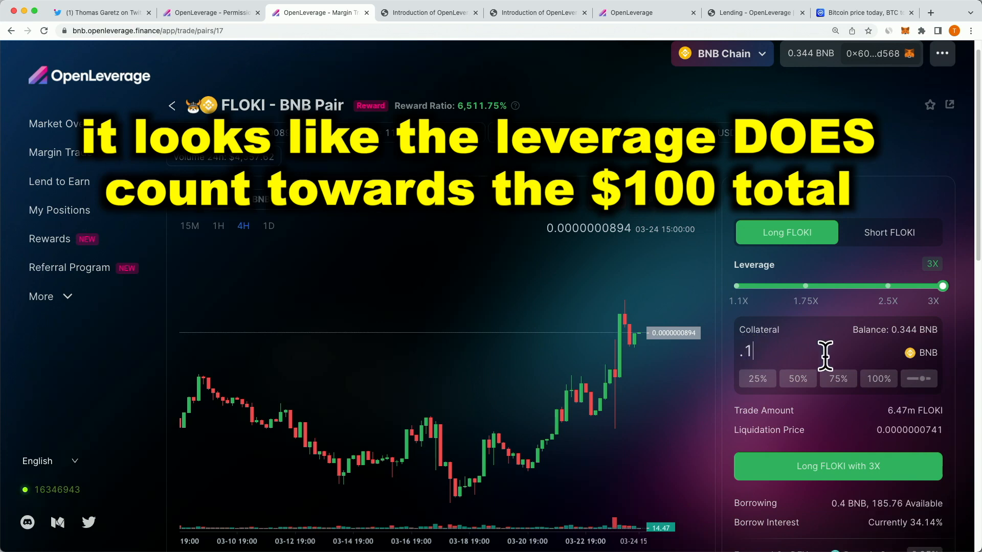
Compare the current FLOKI-BNB price with the liquidation price of the 3X long position
scroll(570, 167, "down", 1)
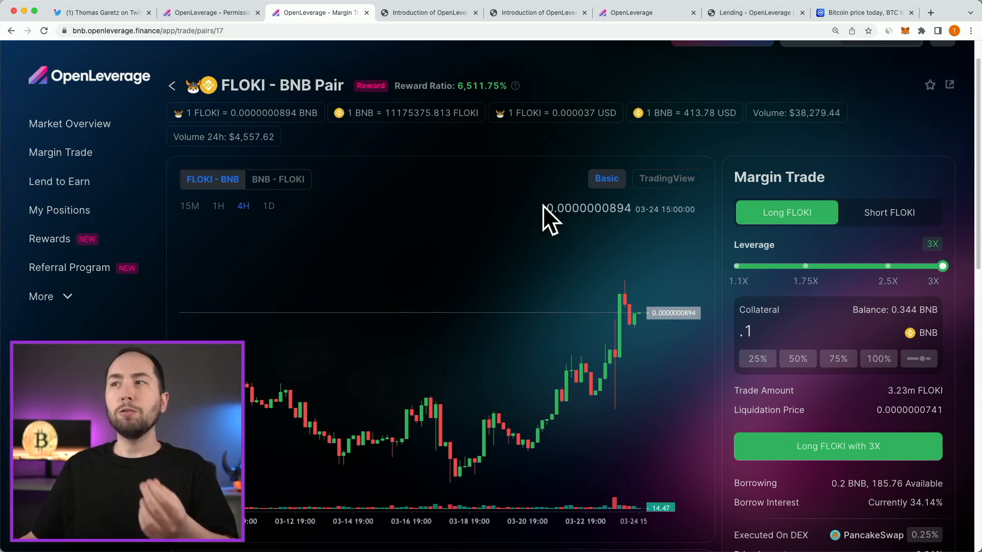
left_click_drag(545, 207, 623, 216)
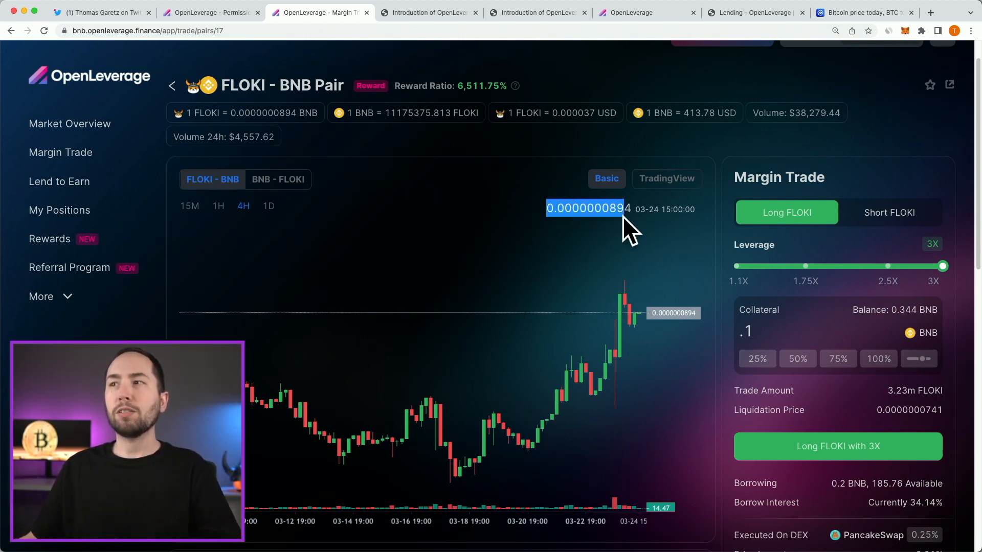
left_click(517, 154)
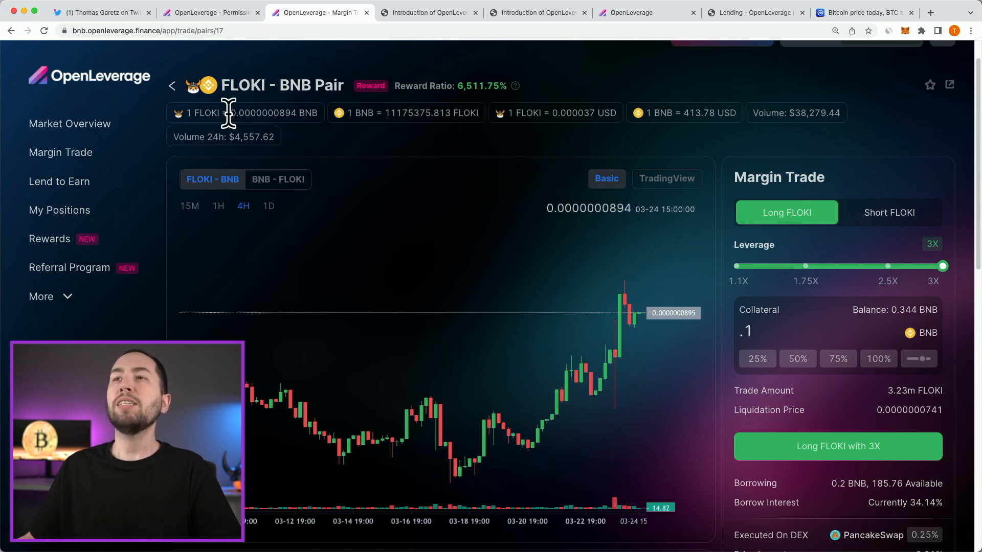
left_click_drag(228, 113, 307, 117)
left_click(368, 141)
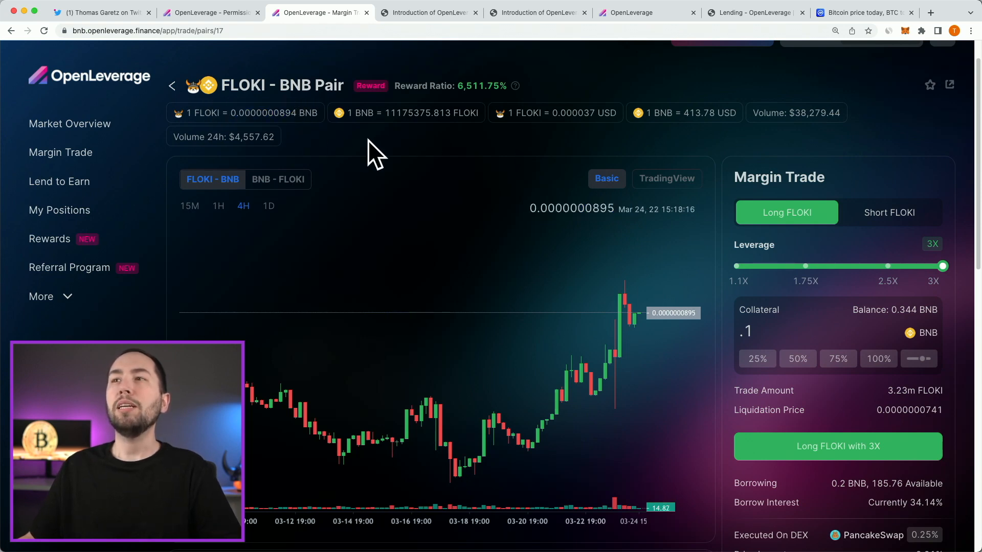
left_click(270, 181)
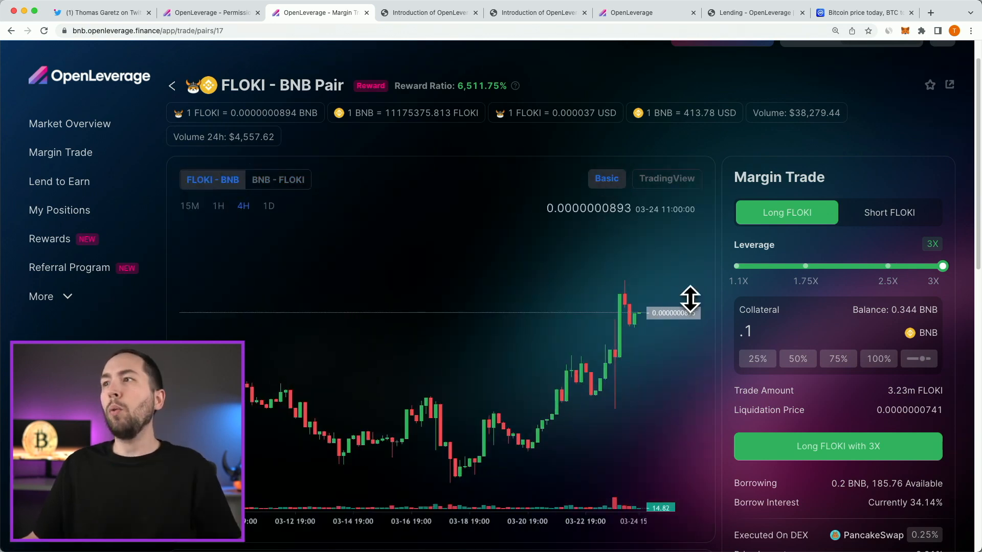
left_click_drag(875, 409, 942, 412)
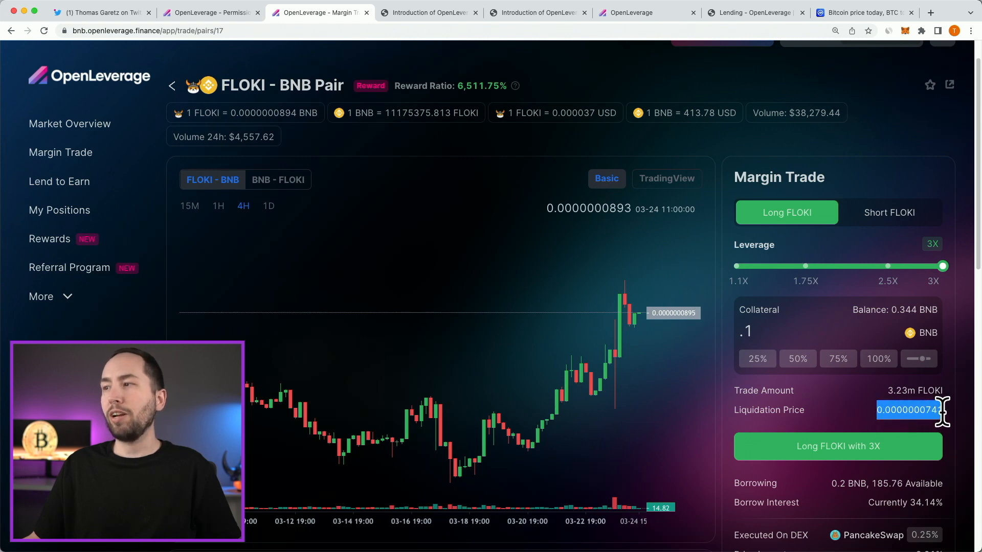
left_click(944, 410)
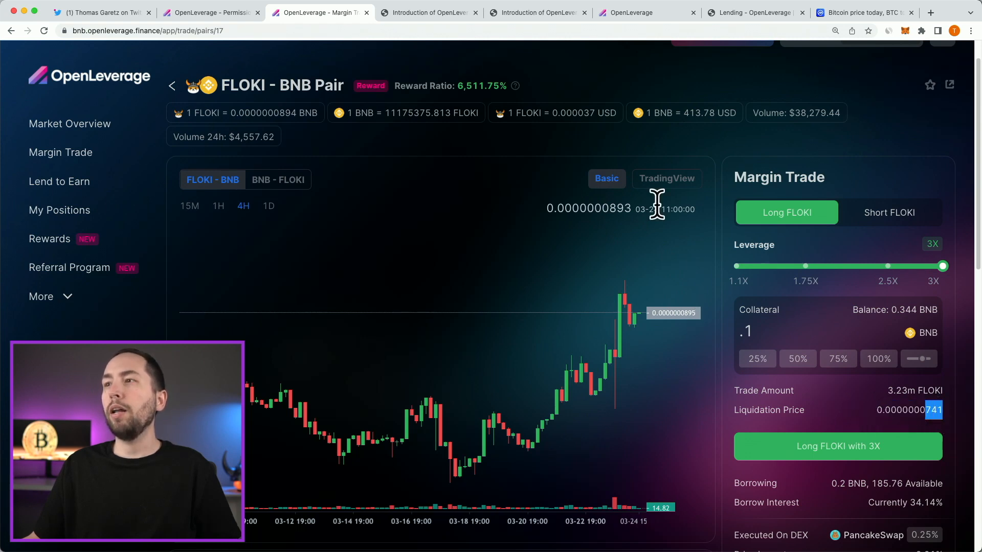
left_click_drag(631, 207, 608, 207)
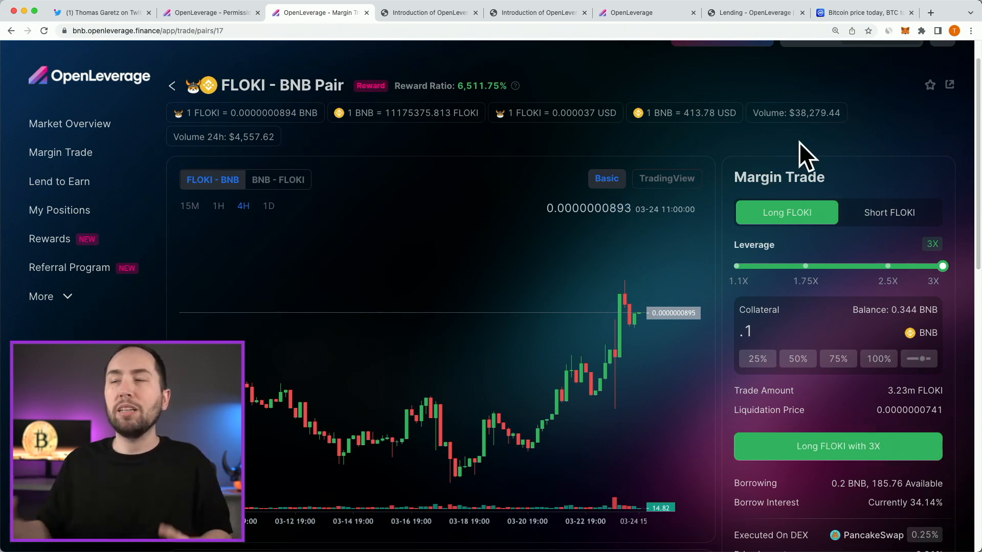
Review the long position's collateral, its maximum leverage setting and the amount of BNB borrowed
scroll(864, 393, "down", 1)
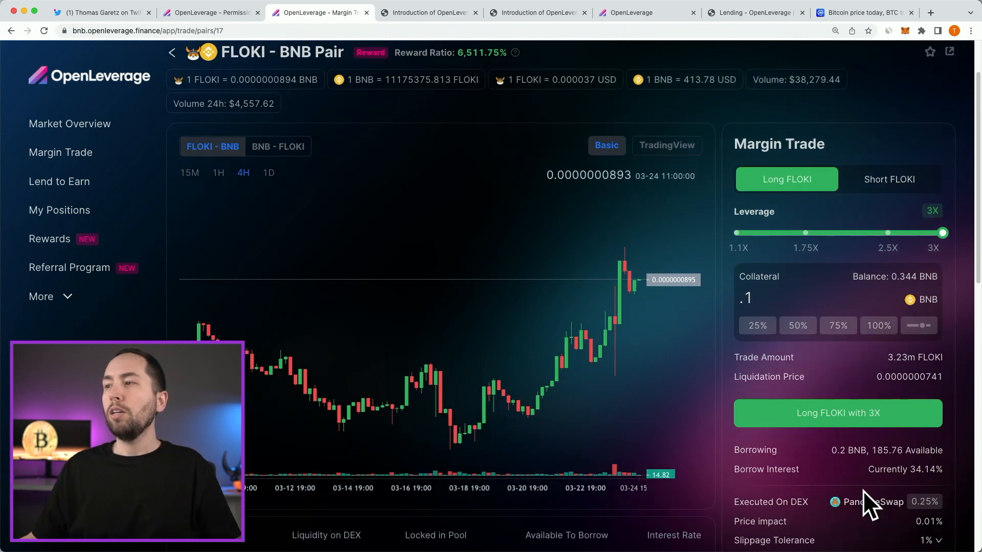
double_click(745, 284)
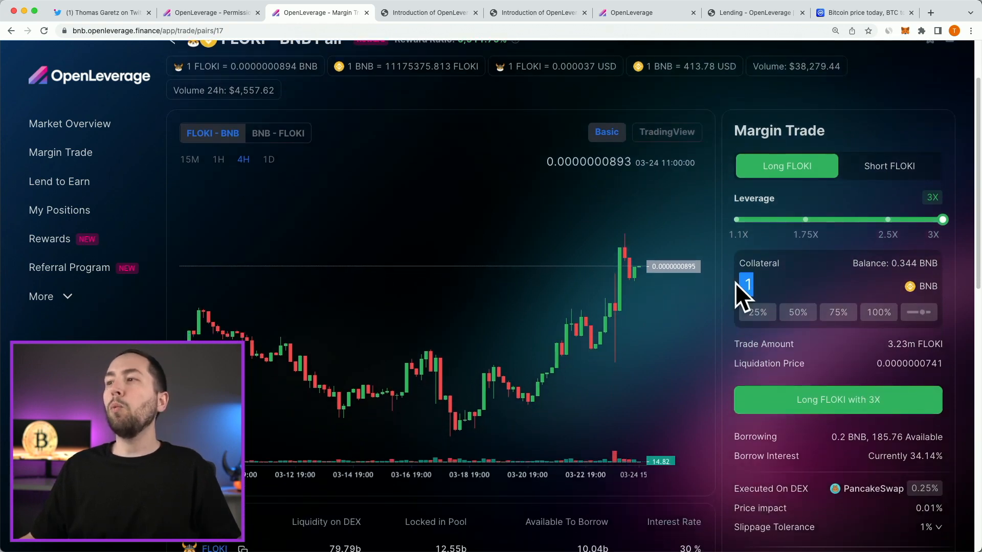
left_click(822, 365)
scroll(823, 363, "down", 1)
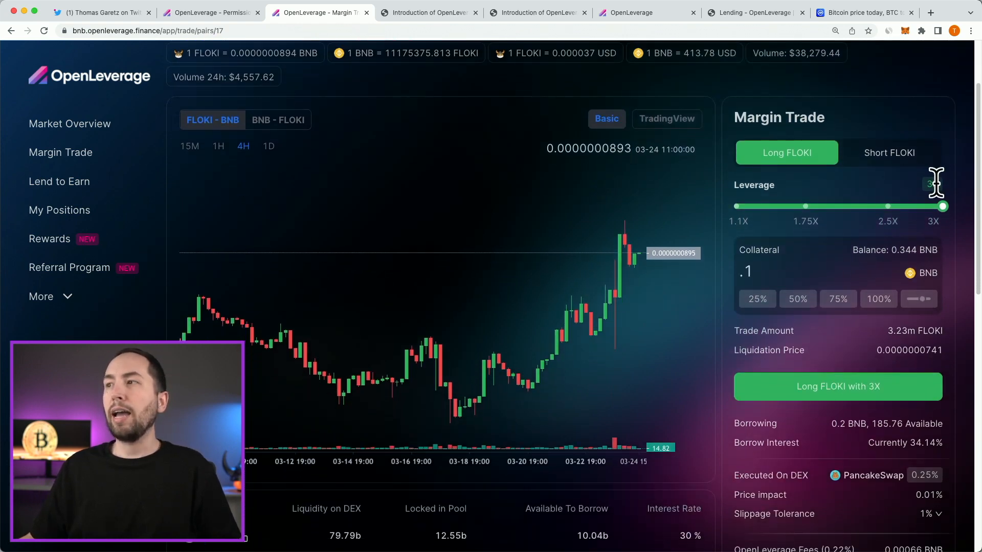
left_click(942, 205)
scroll(864, 338, "down", 1)
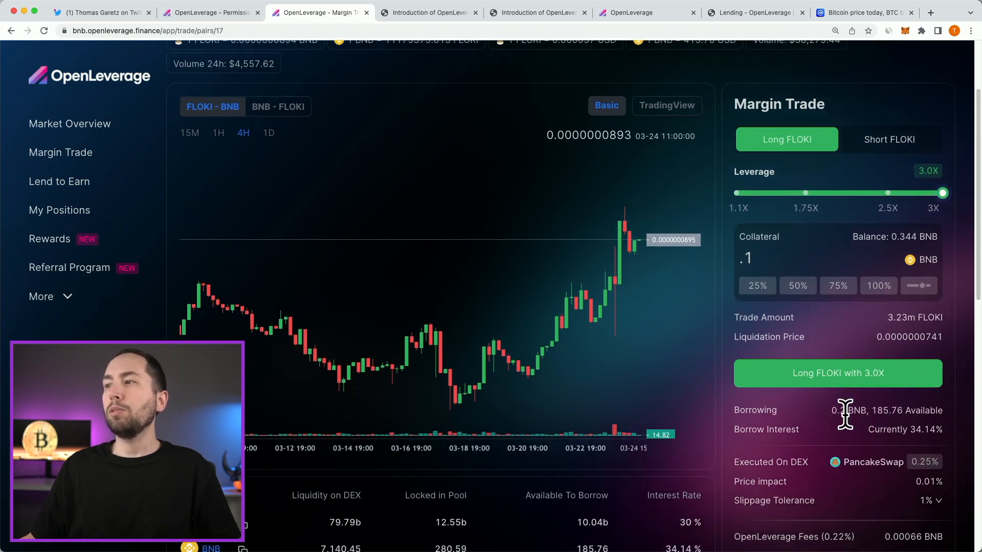
left_click_drag(836, 408, 872, 413)
left_click(808, 416)
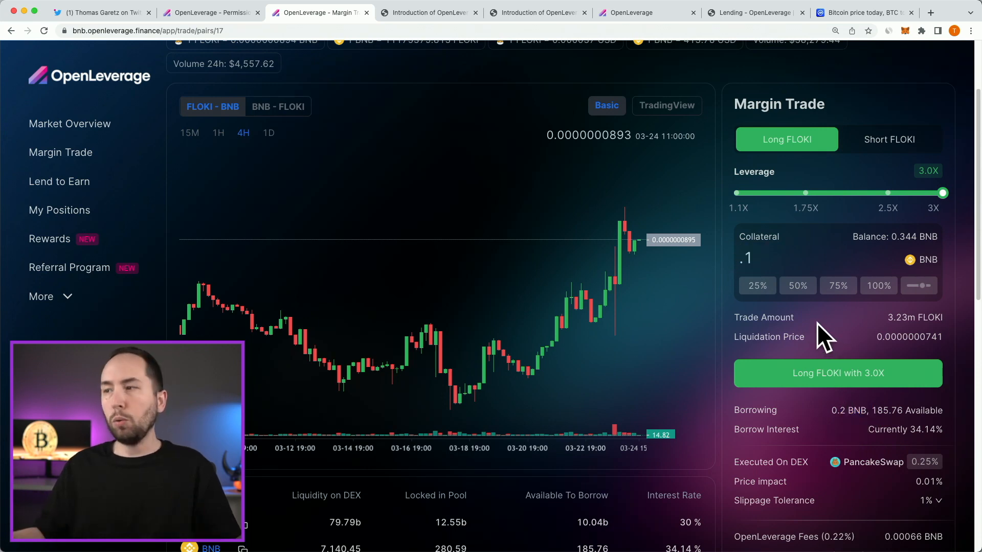
Examine the long position's borrow interest, the BNB available to borrow, and the OpenLeverage and PancakeSwap fees
scroll(826, 327, "down", 2)
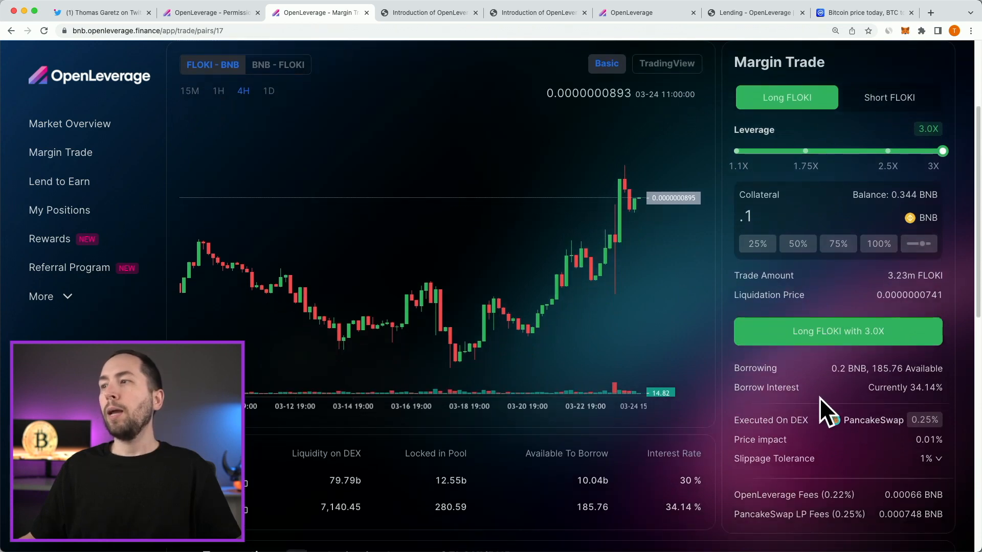
scroll(920, 378, "down", 1)
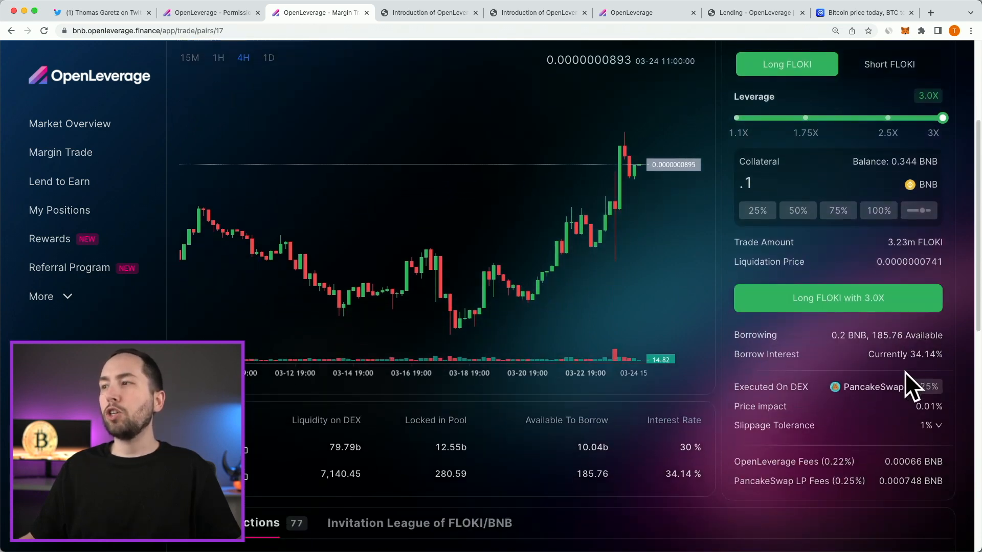
left_click_drag(872, 335, 900, 337)
left_click(827, 356)
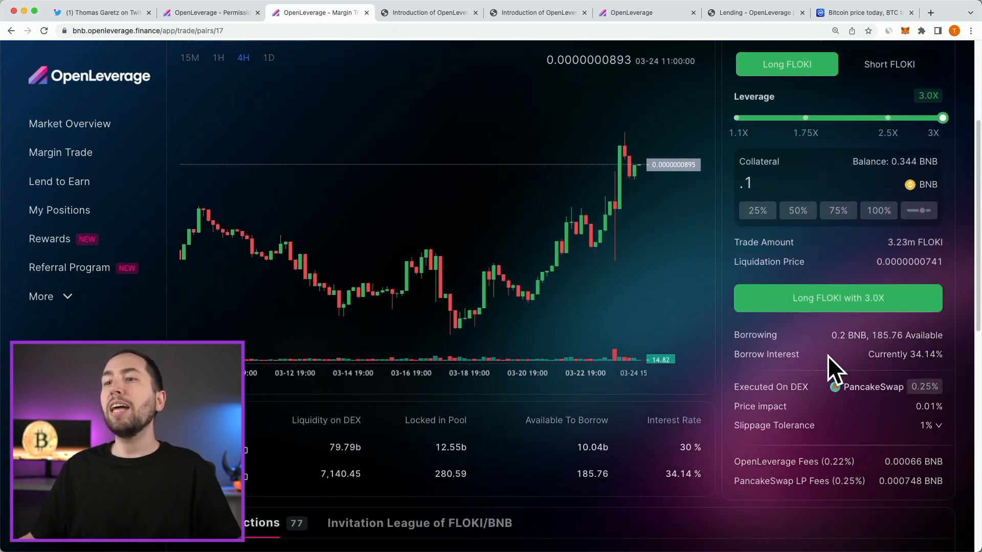
scroll(828, 356, "down", 1)
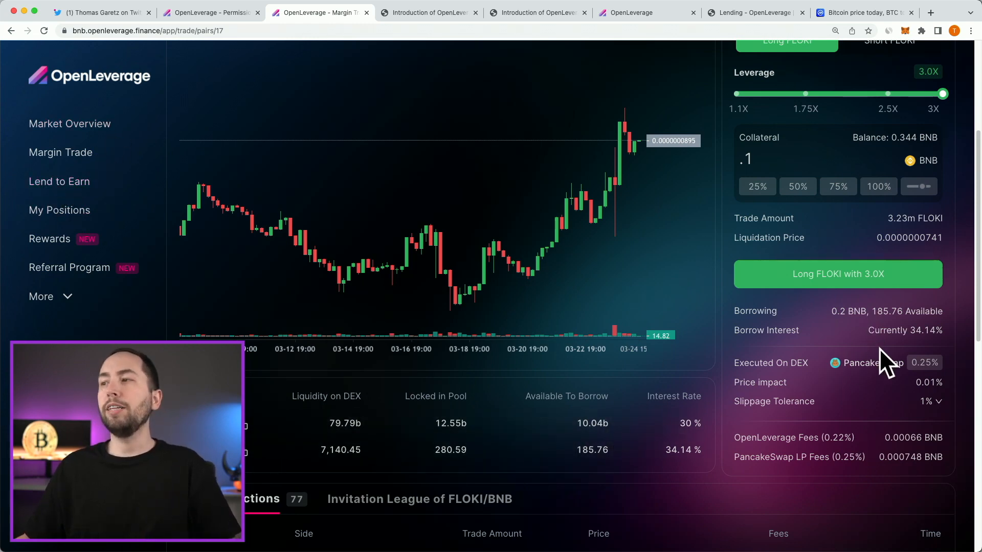
scroll(880, 350, "down", 1)
scroll(879, 347, "down", 5)
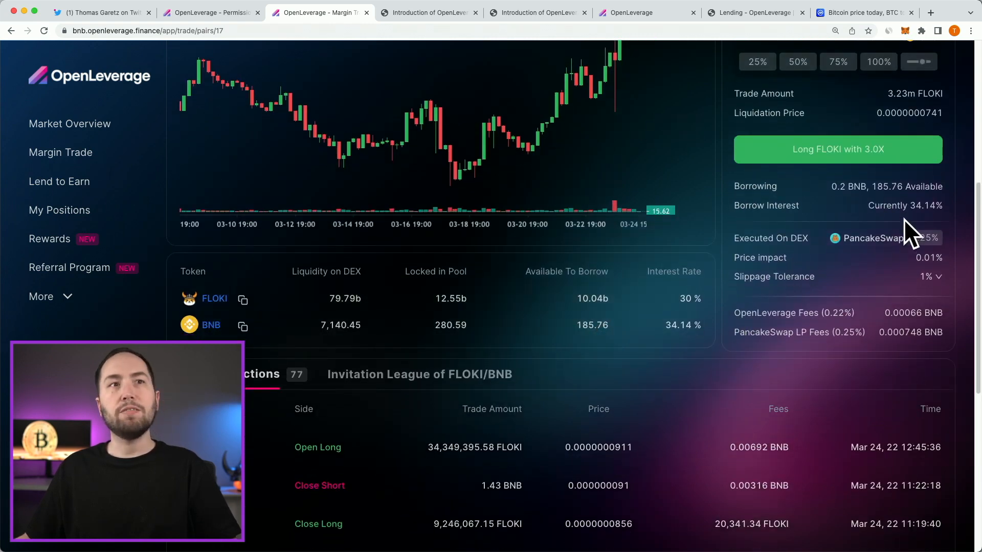
left_click_drag(877, 187, 911, 188)
left_click(898, 197)
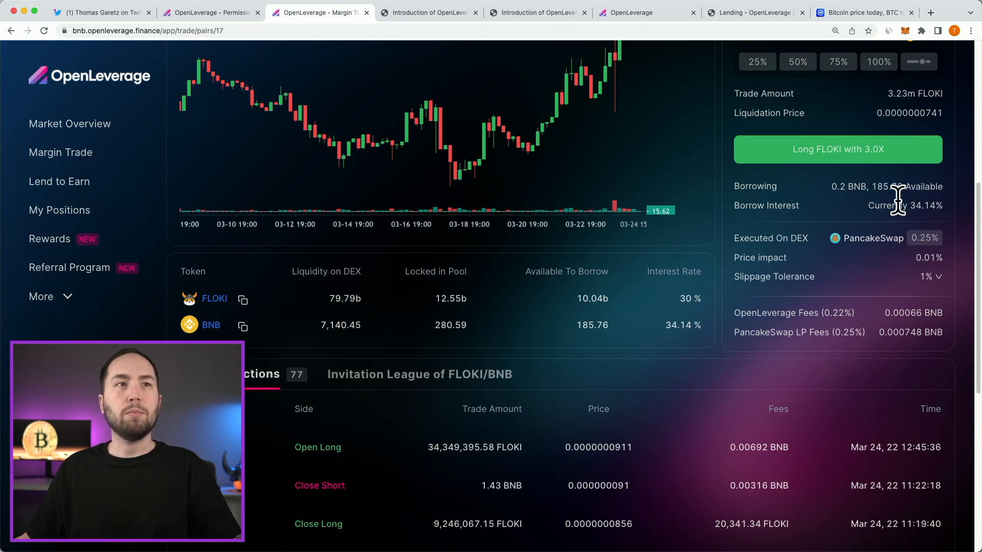
Set a custom slippage tolerance of 5% for the FLOKI long trade
left_click(934, 279)
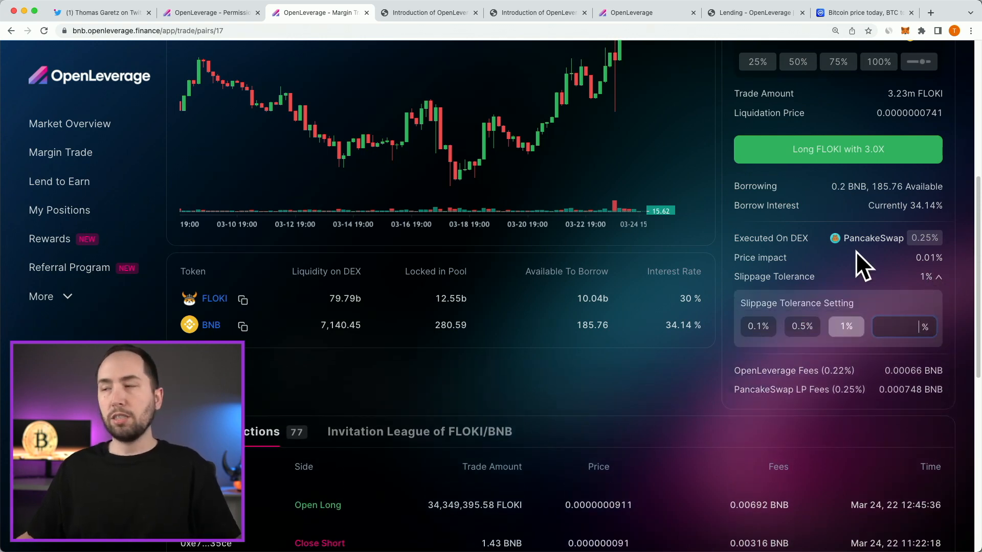
type("5")
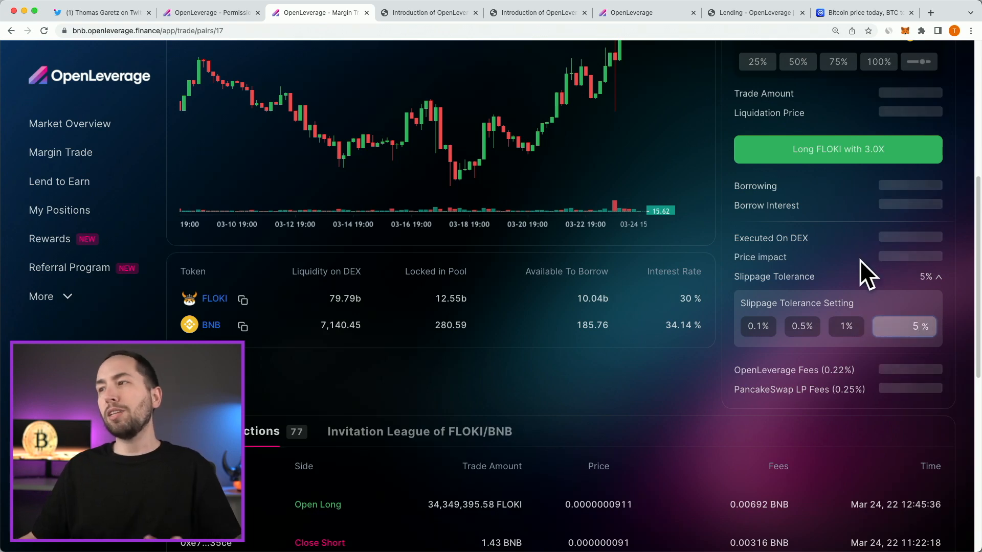
left_click(949, 276)
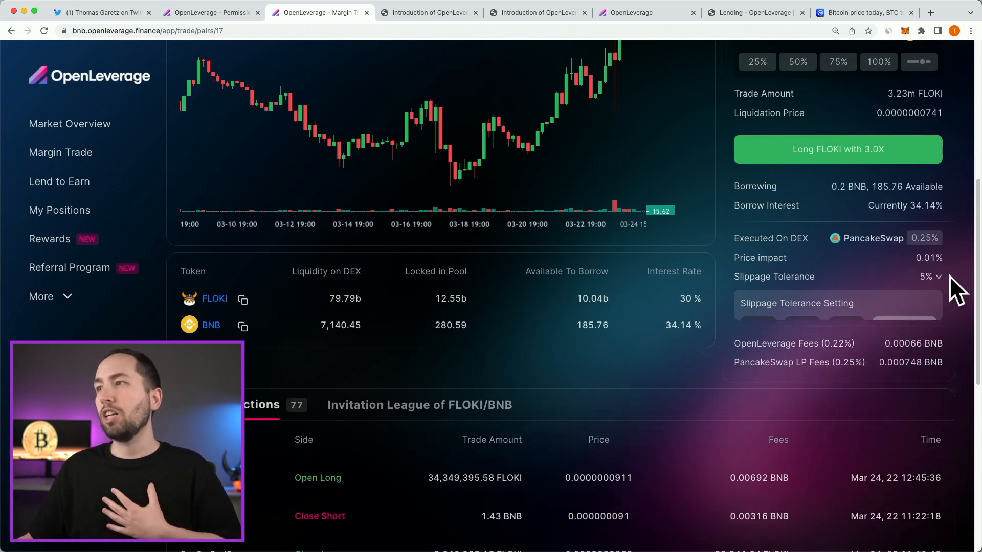
Open the 3.0X long FLOKI position and approve the transaction in the MetaMask wallet
scroll(956, 278, "up", 5)
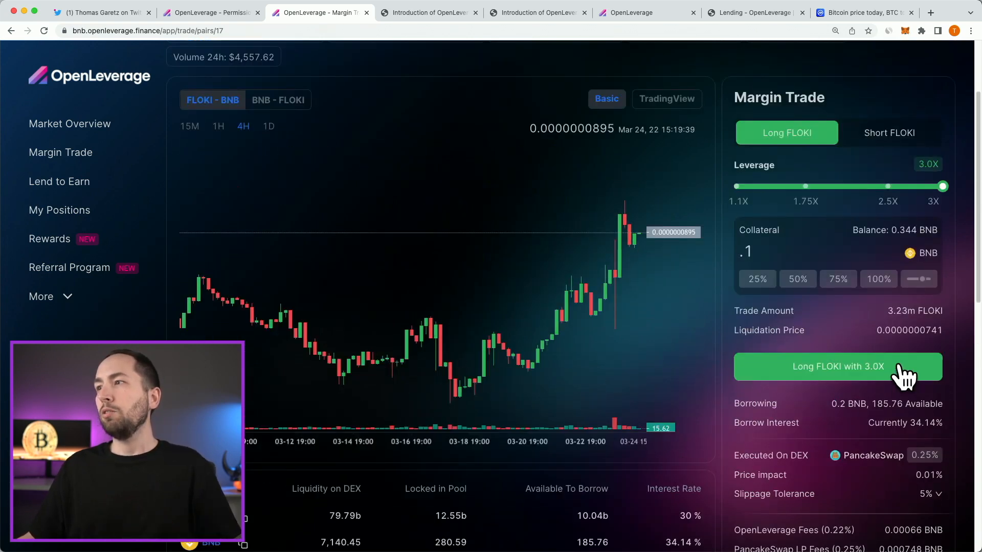
left_click(900, 367)
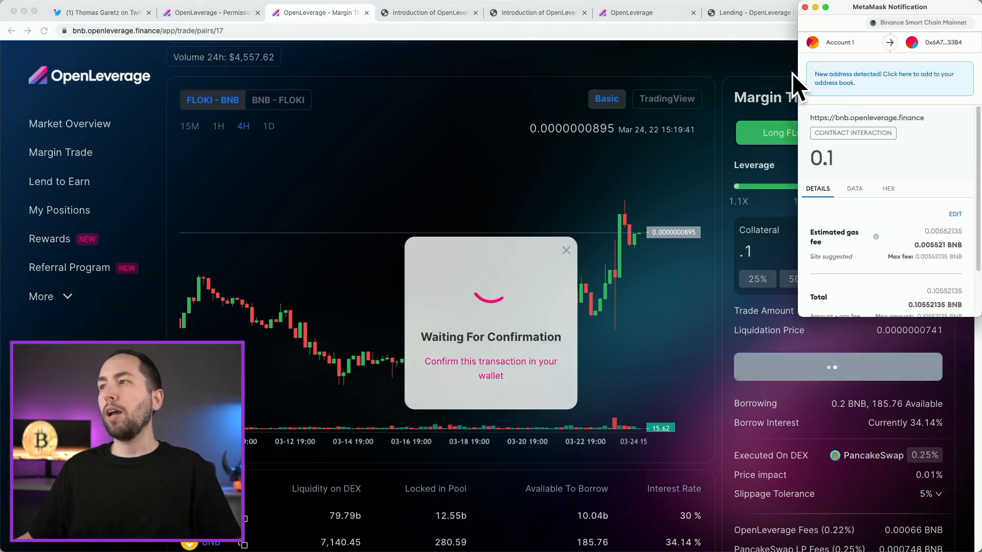
scroll(903, 201, "down", 2)
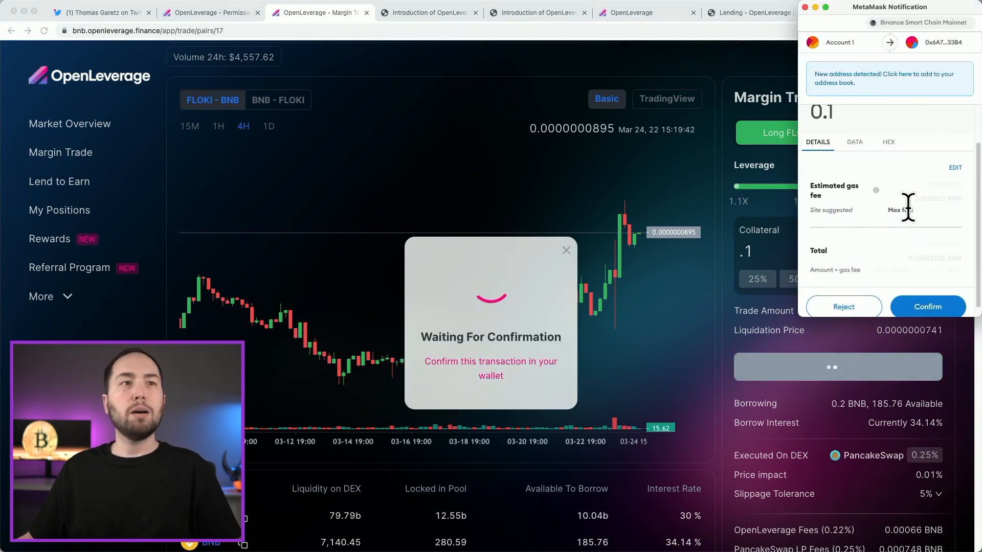
left_click(936, 298)
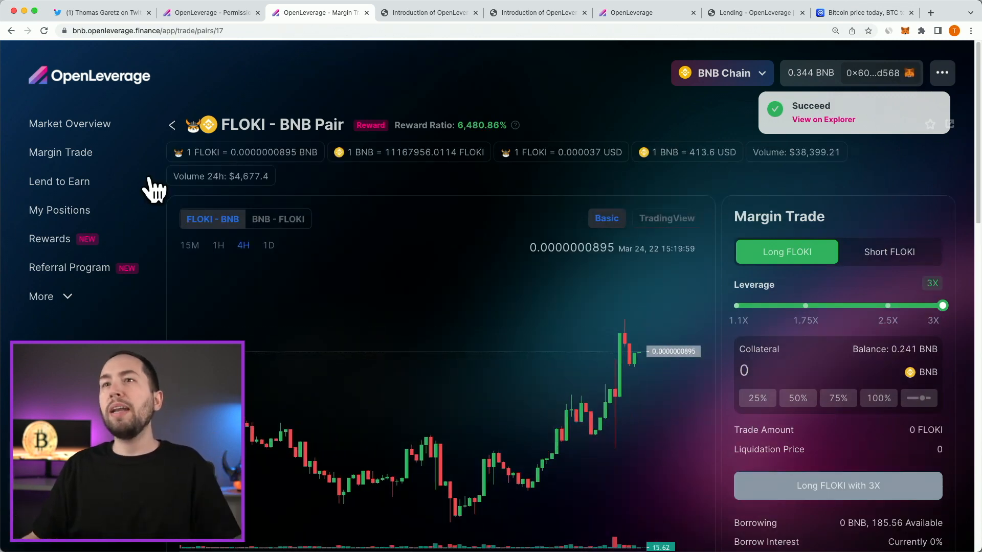
Open My Positions and review the FLOKI-BNB long's profit and loss, collateral and liquidation price
left_click(84, 210)
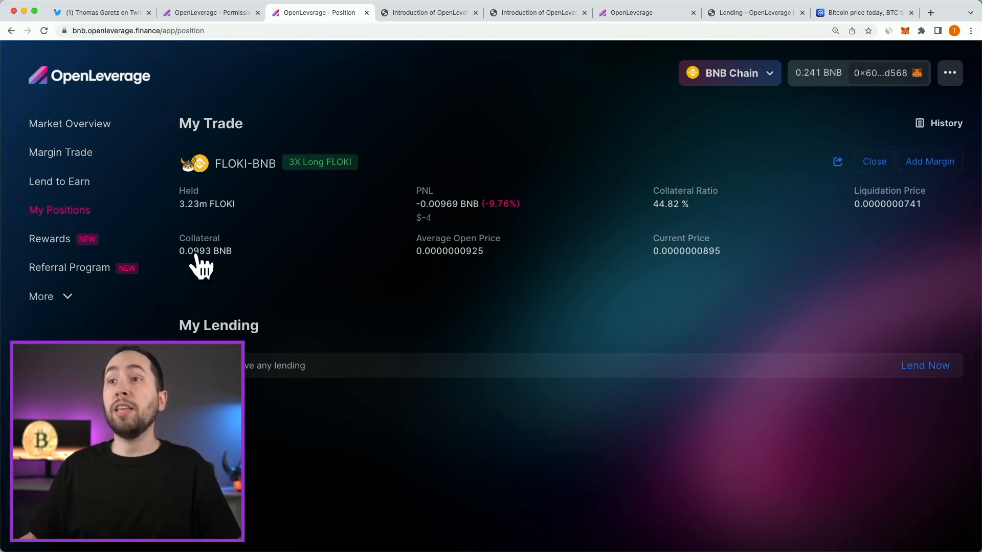
left_click_drag(928, 205, 838, 210)
left_click(172, 125)
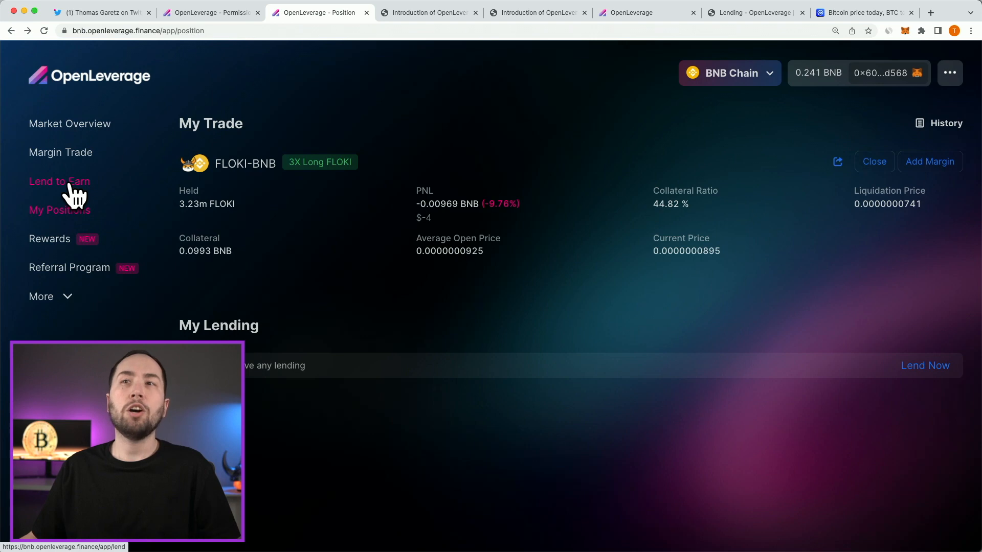
Return to the FLOKI-BNB trading page and open the FLOKI lending pool's details from the token table
left_click(9, 30)
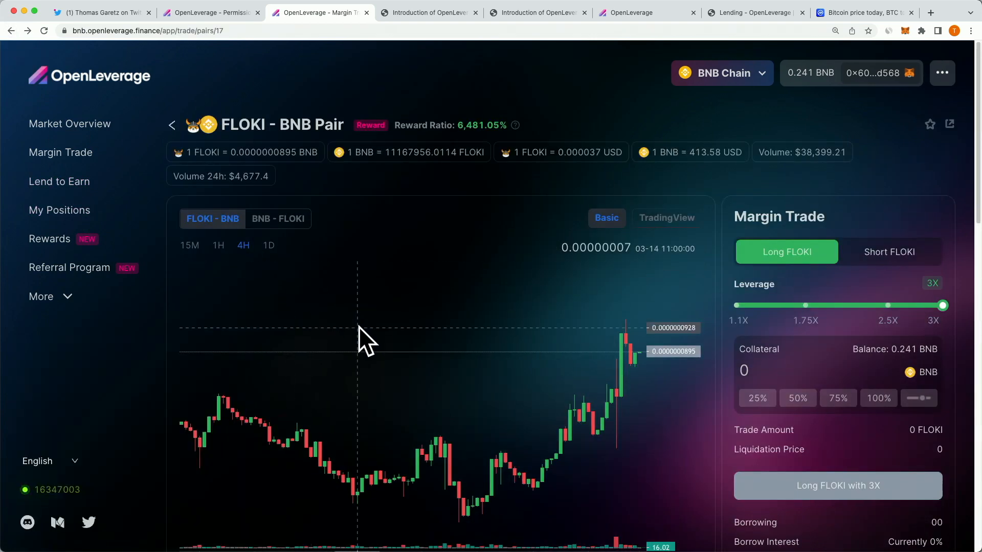
scroll(719, 302, "down", 5)
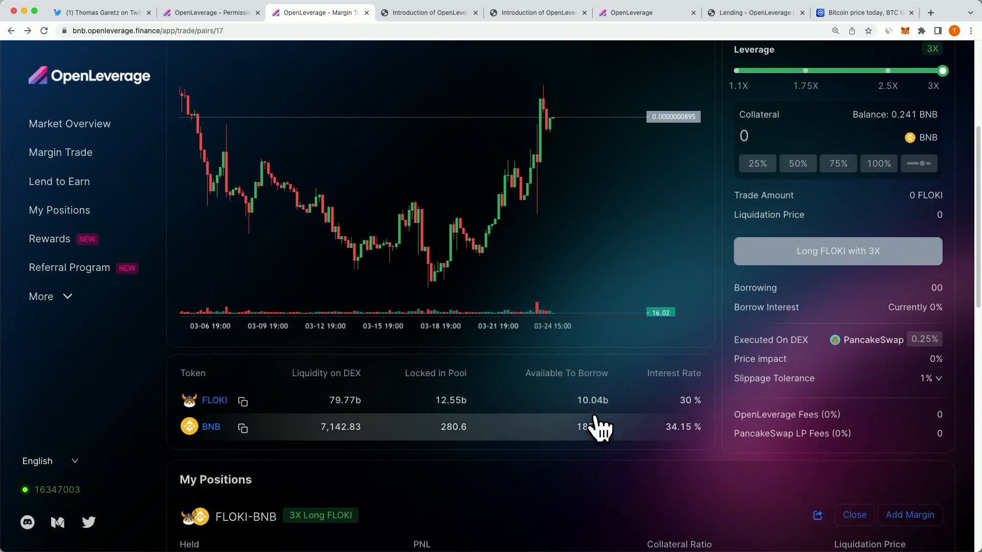
left_click(581, 401)
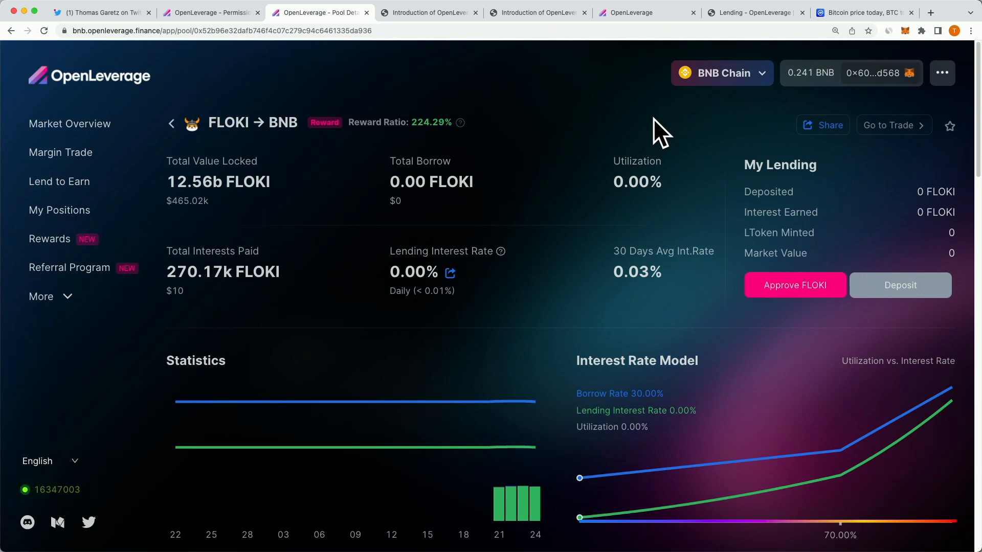
Go back to the FLOKI-BNB trading page and view the lending pool details for BNB
left_click(11, 30)
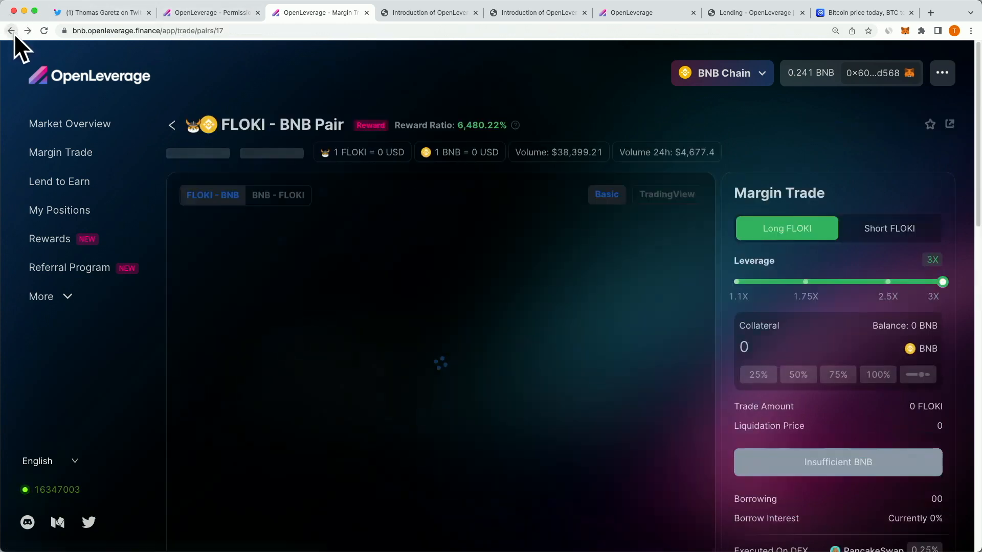
scroll(806, 261, "down", 6)
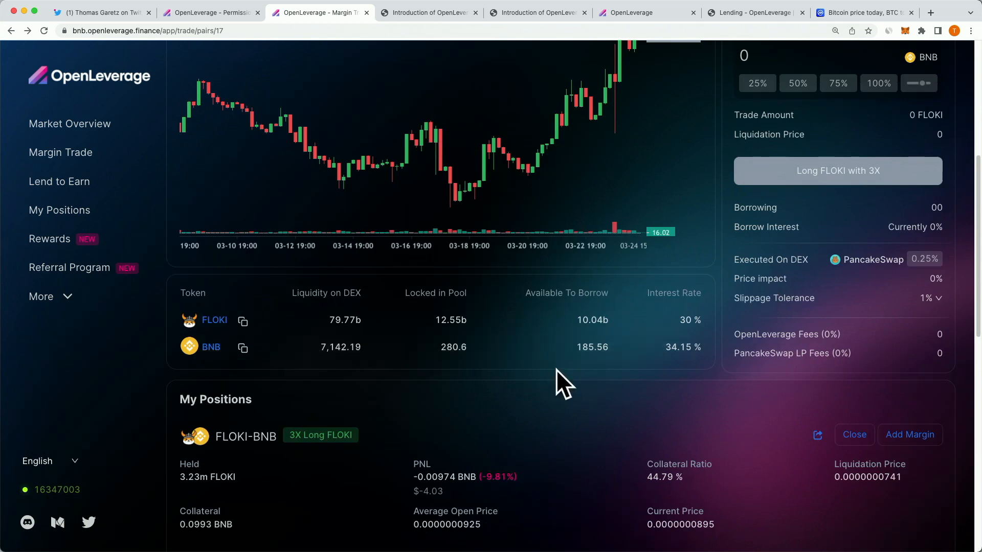
left_click(511, 347)
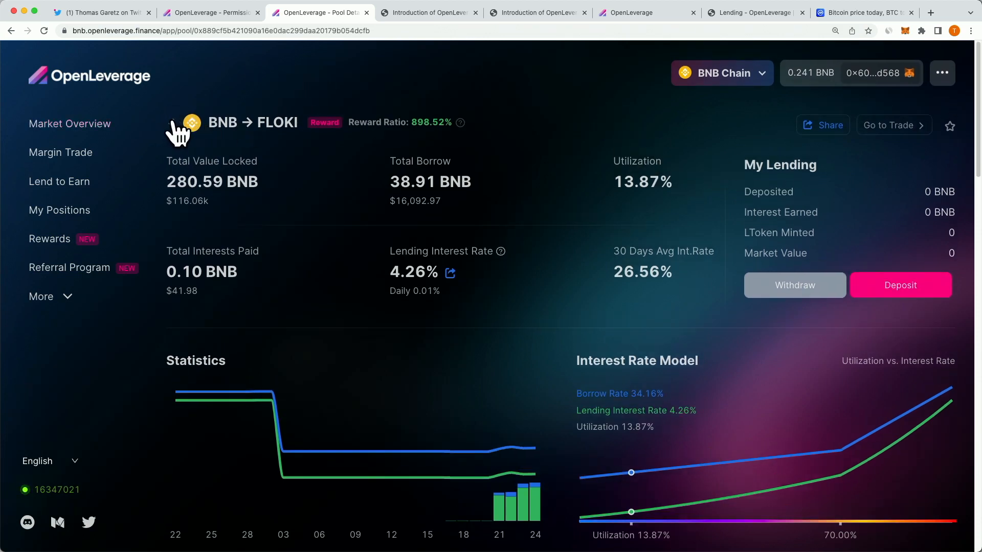
Reopen the FLOKI lending pool from the trading page and approve FLOKI for lending through the wallet
left_click(11, 31)
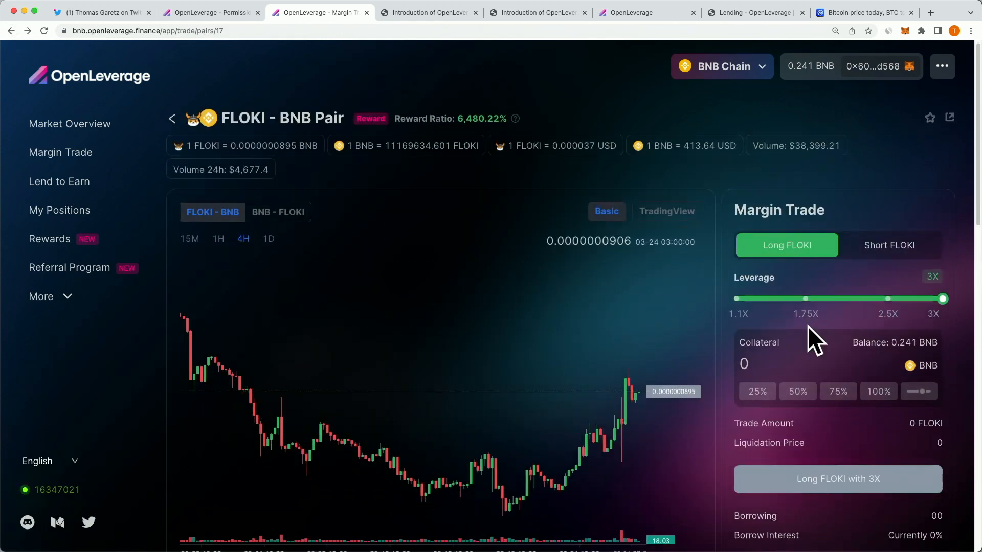
scroll(808, 332, "down", 5)
scroll(465, 457, "down", 2)
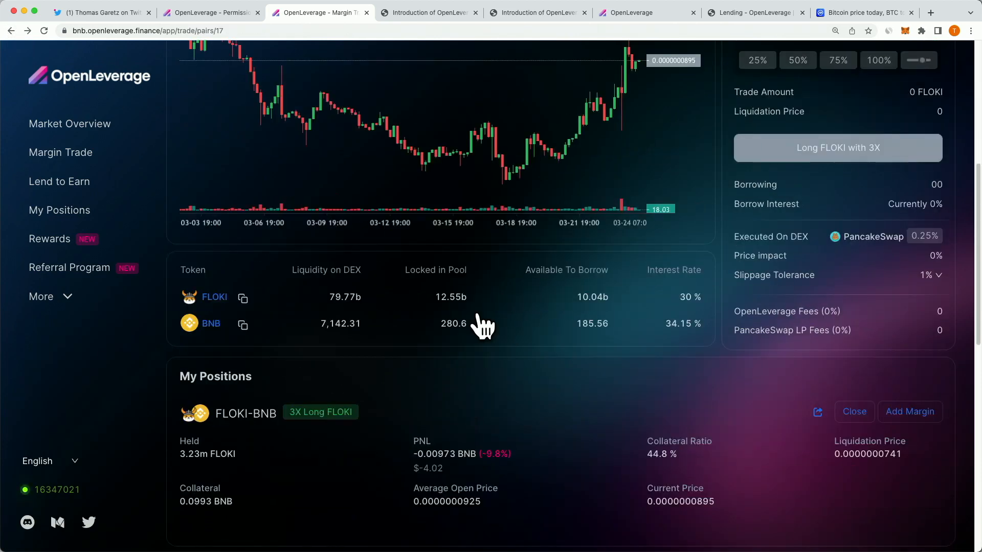
left_click(607, 313)
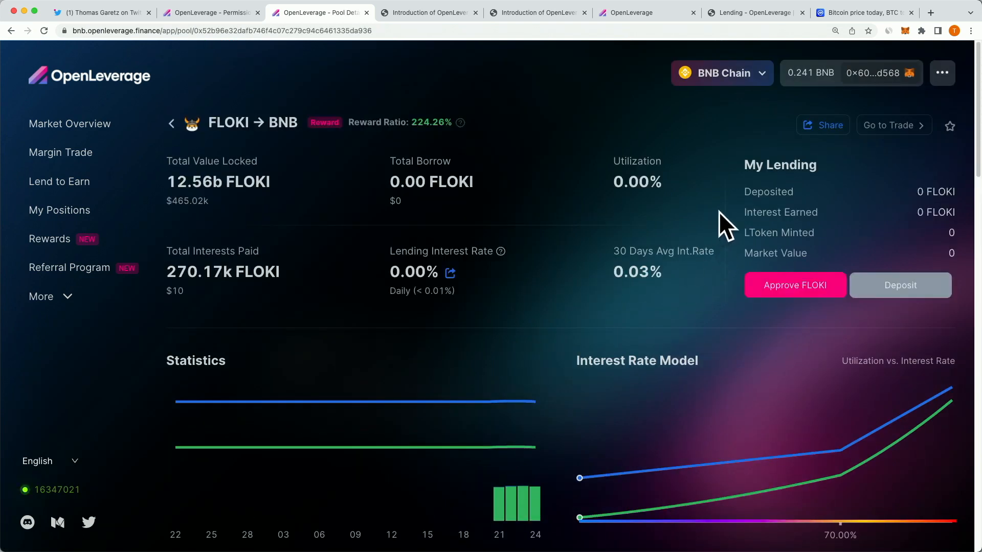
left_click(788, 287)
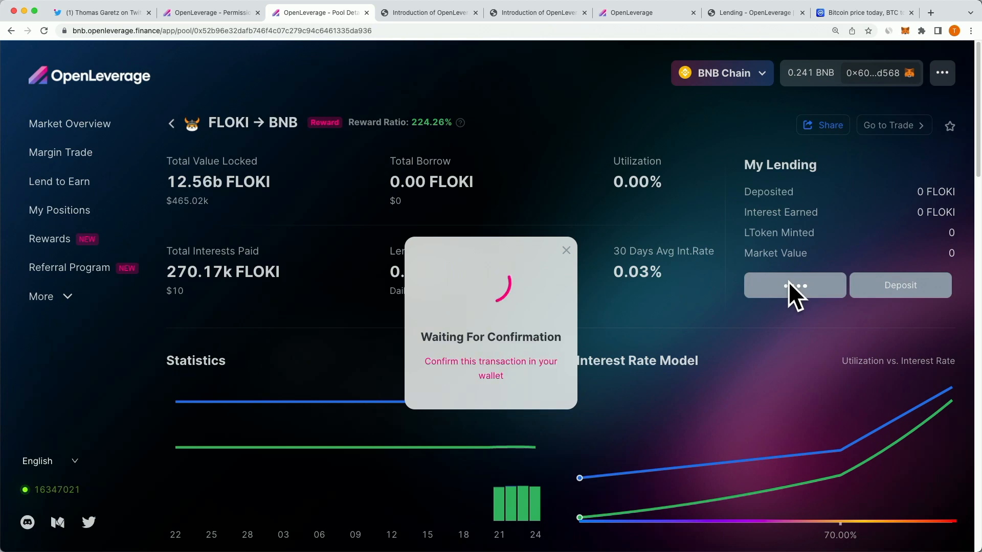
left_click(935, 296)
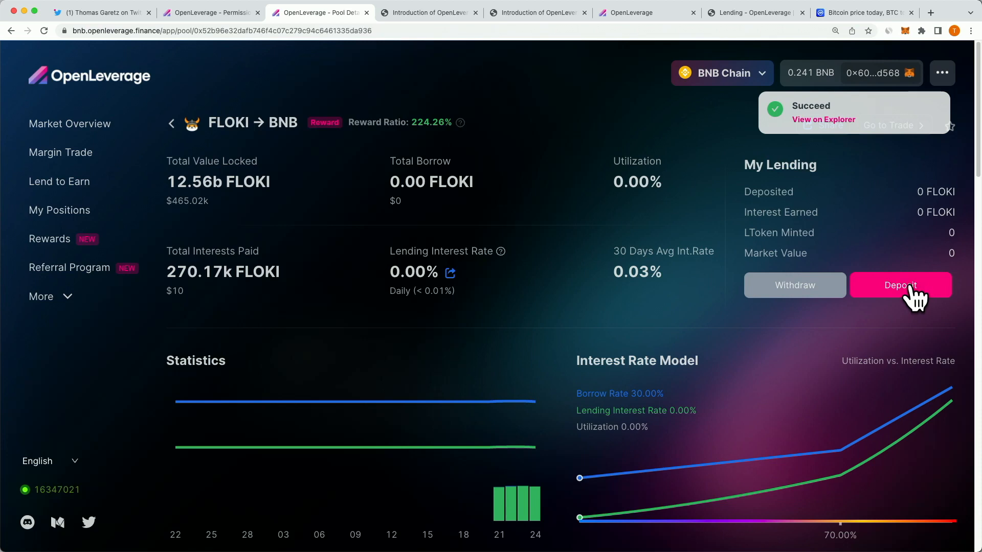
Deposit 10000 FLOKI into the FLOKI lending pool, confirm the transaction in the wallet and check the minted LTokens
left_click(910, 286)
left_click(818, 212)
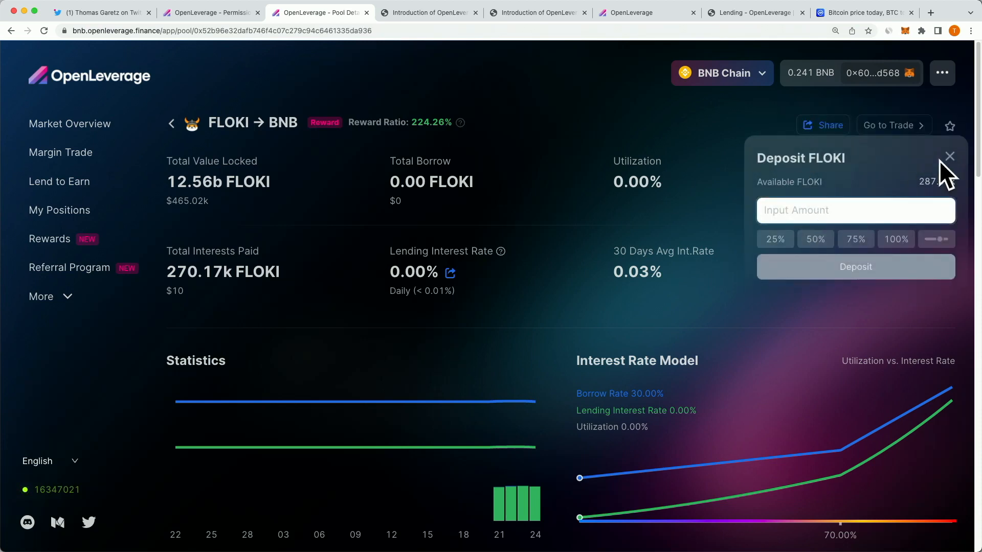
type("10000")
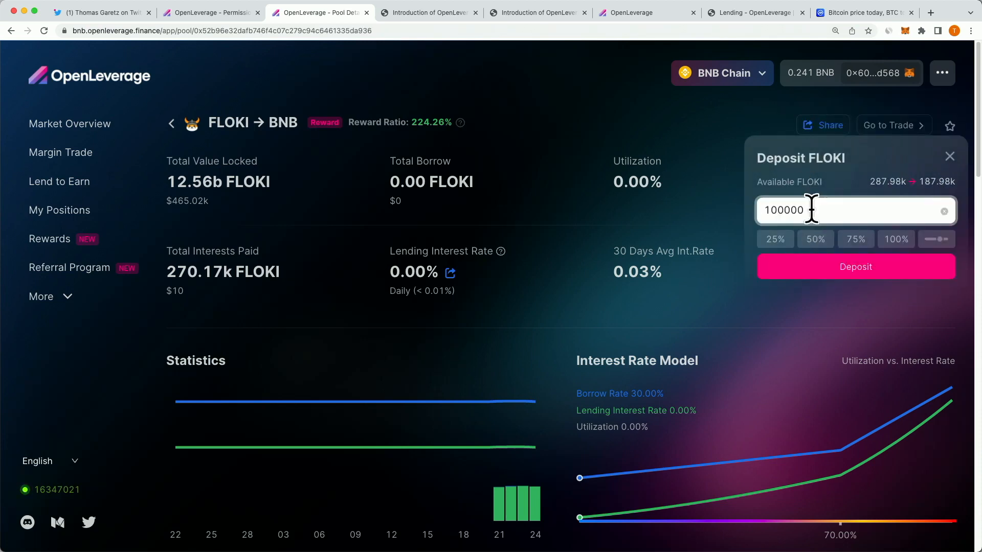
left_click(878, 280)
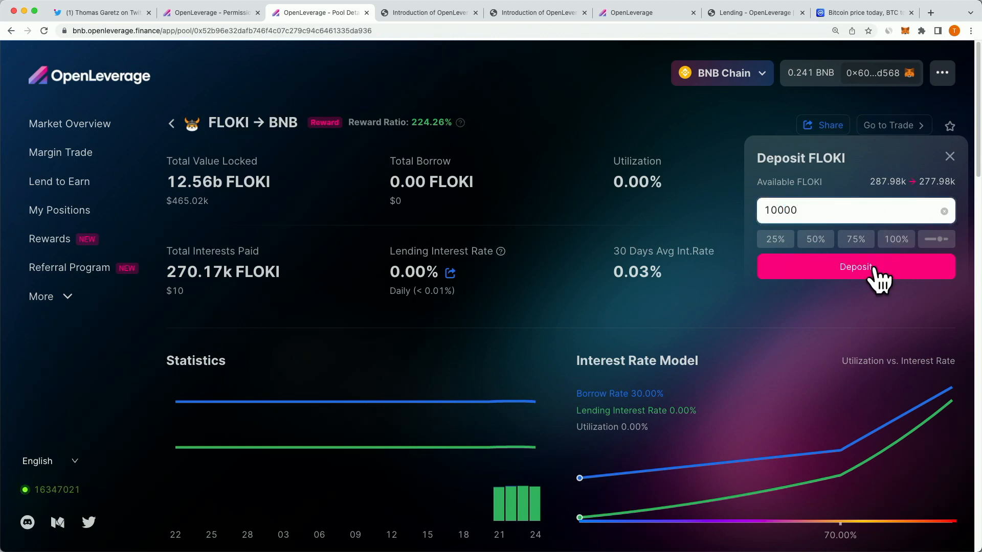
left_click(874, 267)
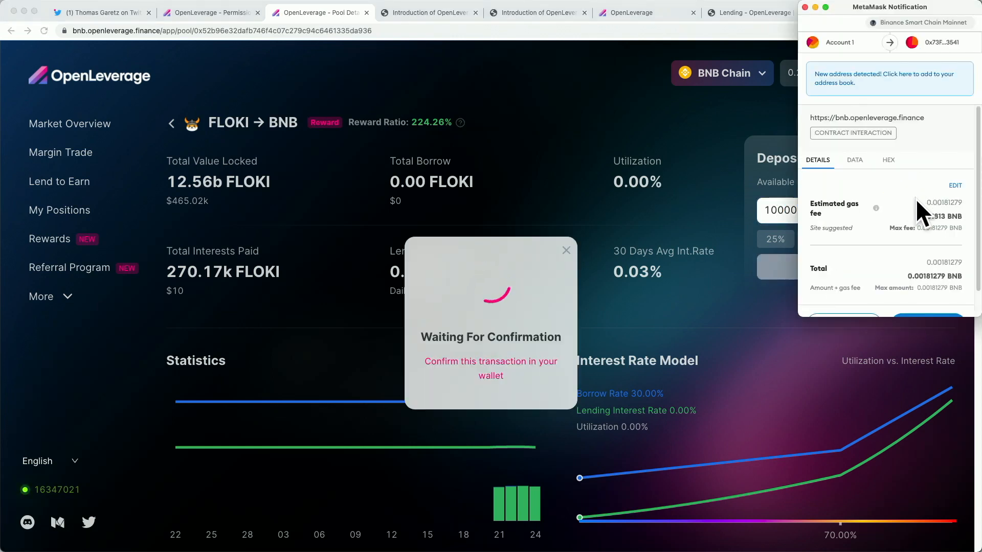
left_click(928, 297)
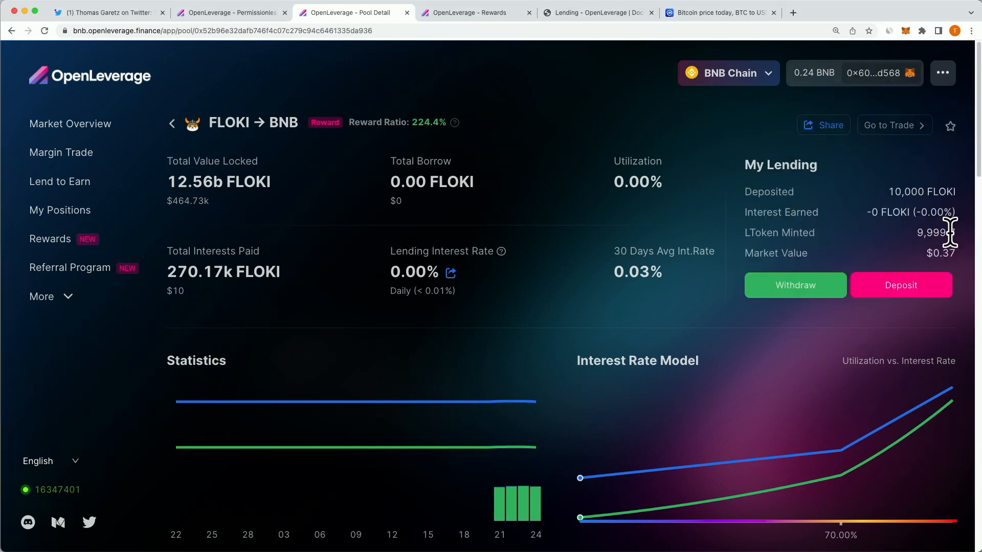
left_click(896, 232)
Return to the FLOKI-BNB trading page and open the BNB lending pool's details from the token table
left_click(172, 123)
scroll(732, 251, "down", 5)
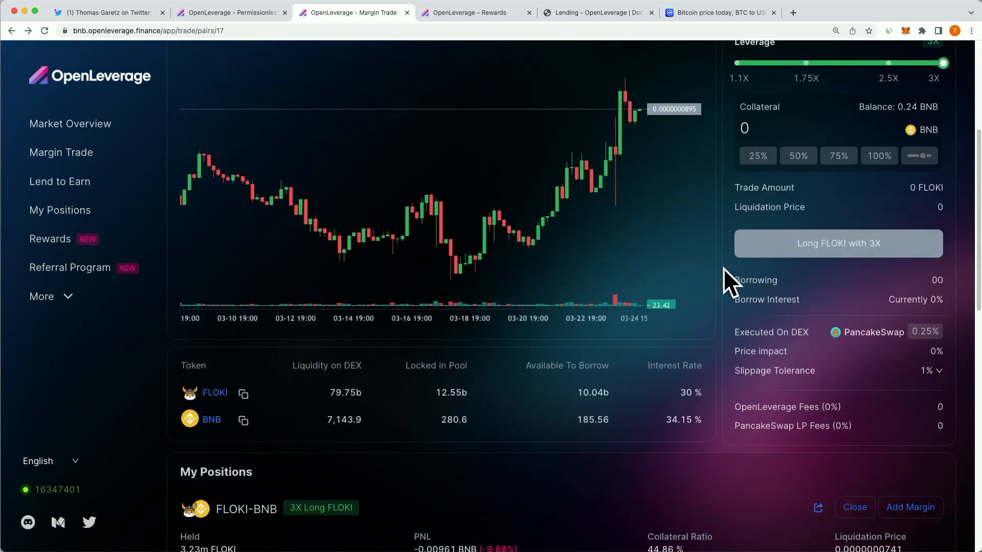
left_click(567, 421)
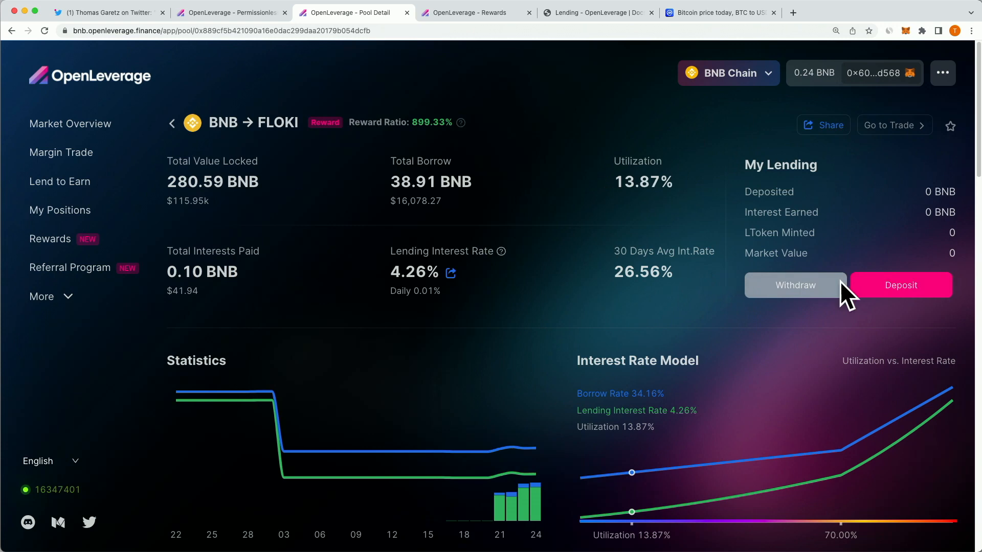
Deposit .004 BNB into the BNB lending pool, confirm it in the wallet and check the minted LTokens
left_click(896, 284)
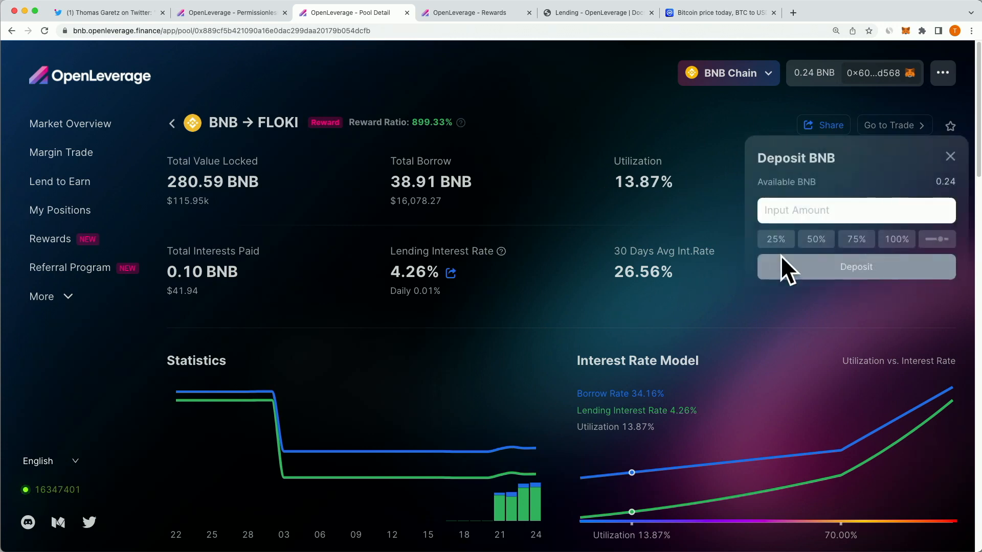
left_click(867, 199)
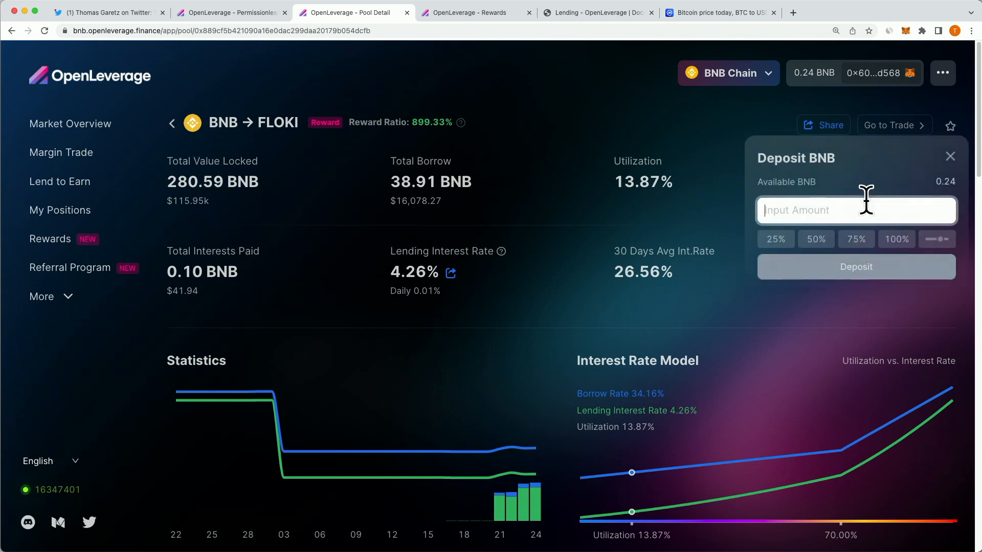
type(".004")
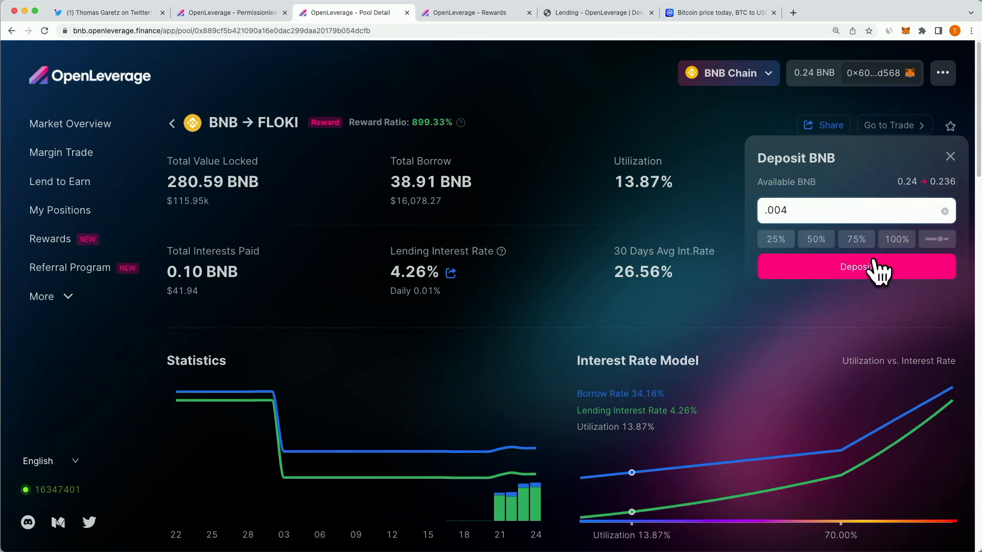
left_click(877, 270)
scroll(931, 231, "down", 3)
left_click(937, 300)
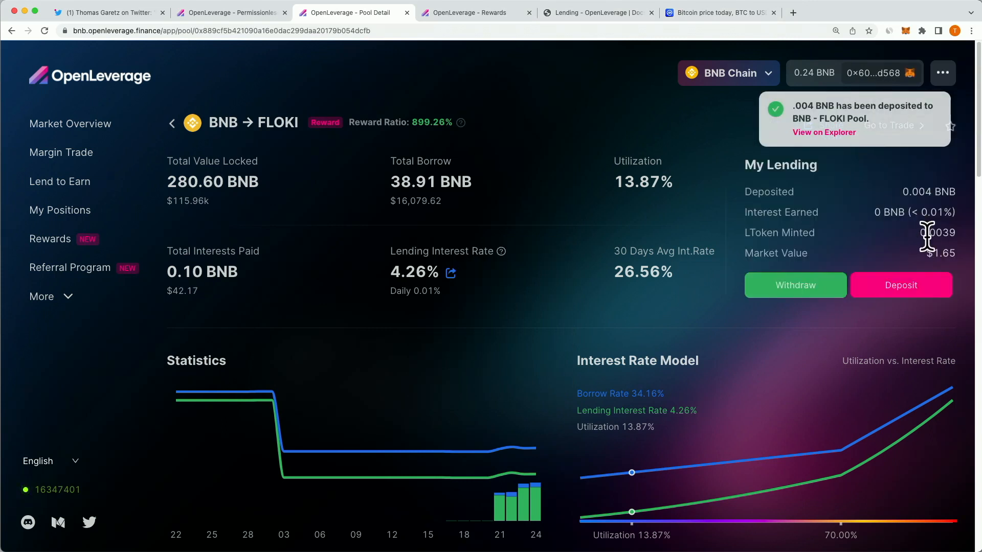
left_click_drag(920, 232, 964, 240)
left_click(964, 239)
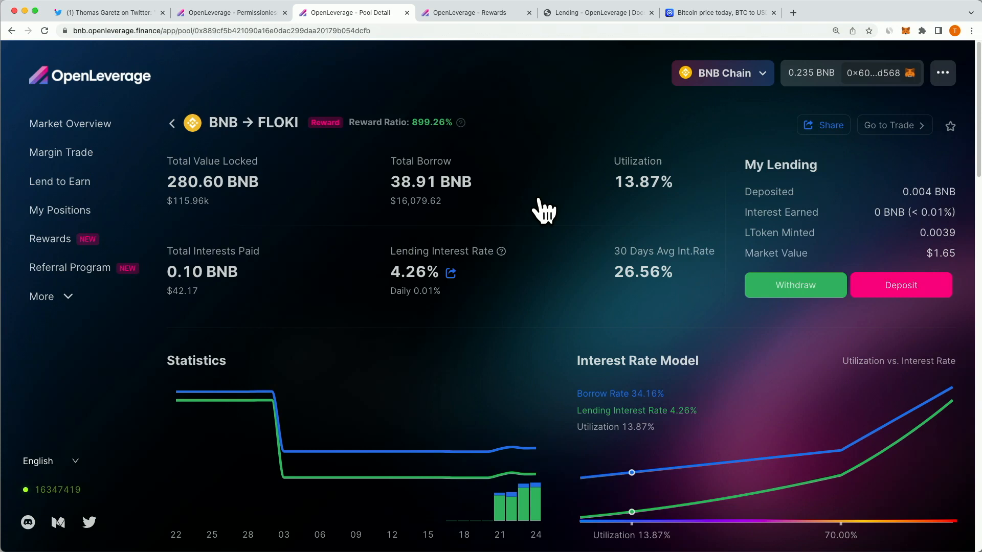
Review the BNB and FLOKI lending deposits in My Positions, and open the Rewards page
left_click(51, 215)
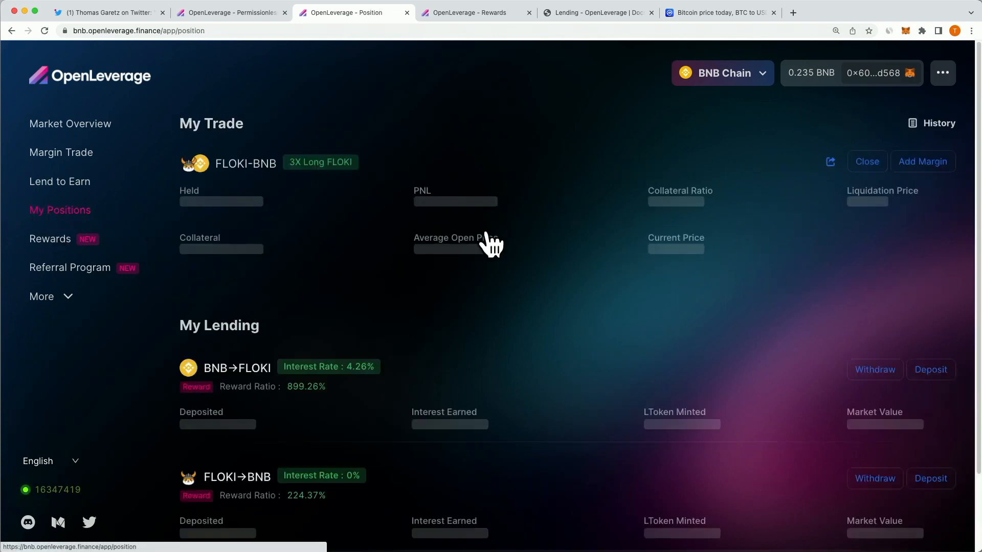
scroll(471, 237, "down", 2)
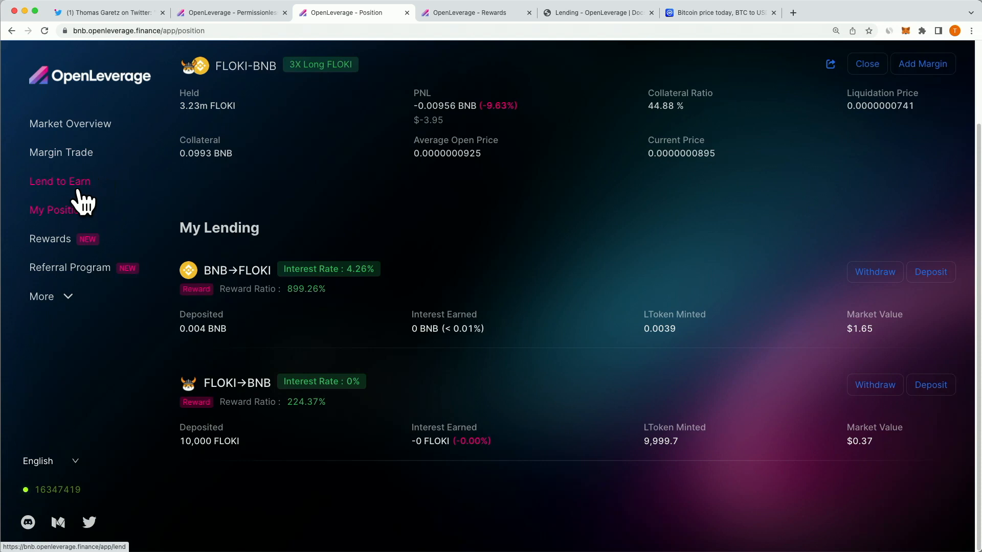
left_click(50, 239)
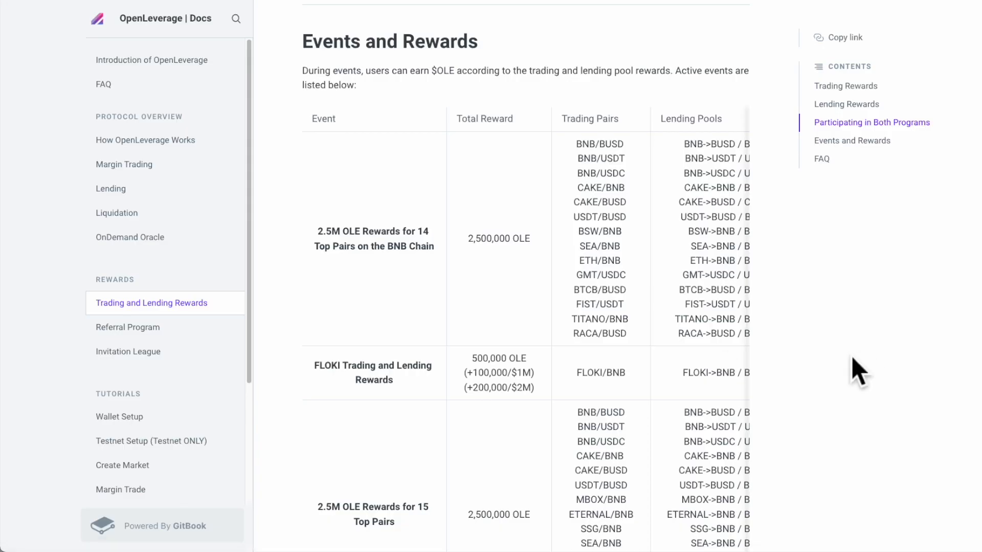
Examine the FLOKI Trading and Lending Rewards entry and its total reward in the Events and Rewards documentation
scroll(849, 353, "down", 1)
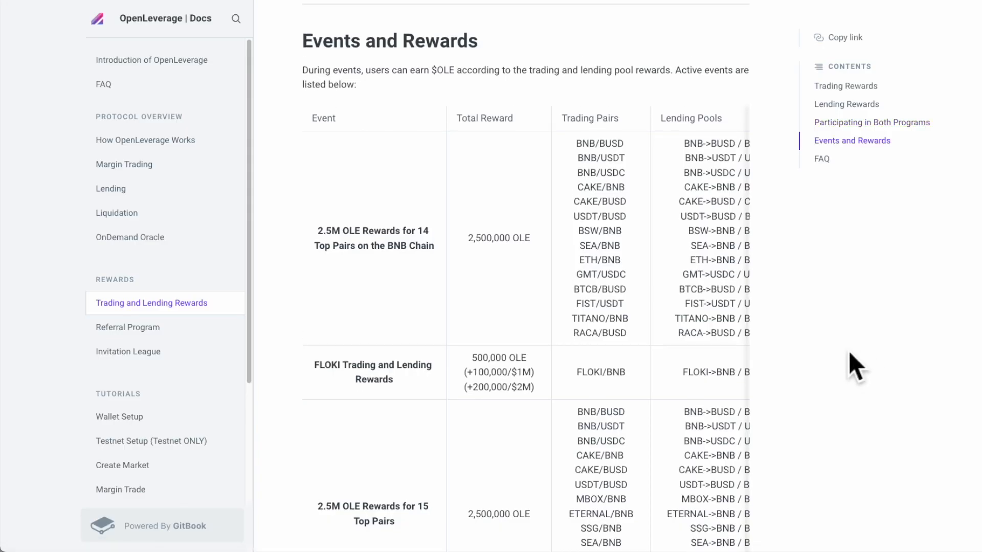
scroll(848, 351, "down", 1)
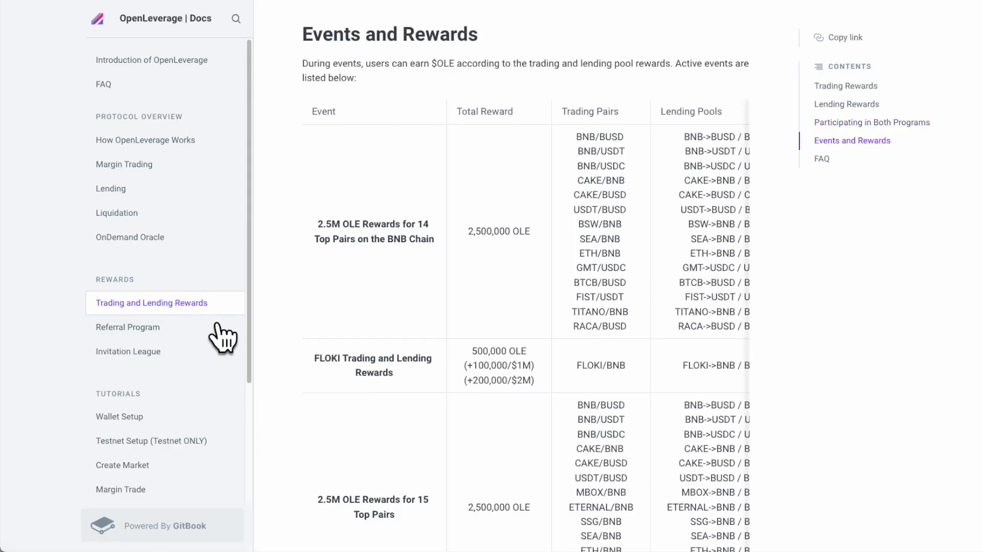
scroll(401, 362, "down", 1)
left_click(383, 364)
left_click_drag(411, 371, 323, 358)
left_click(416, 365)
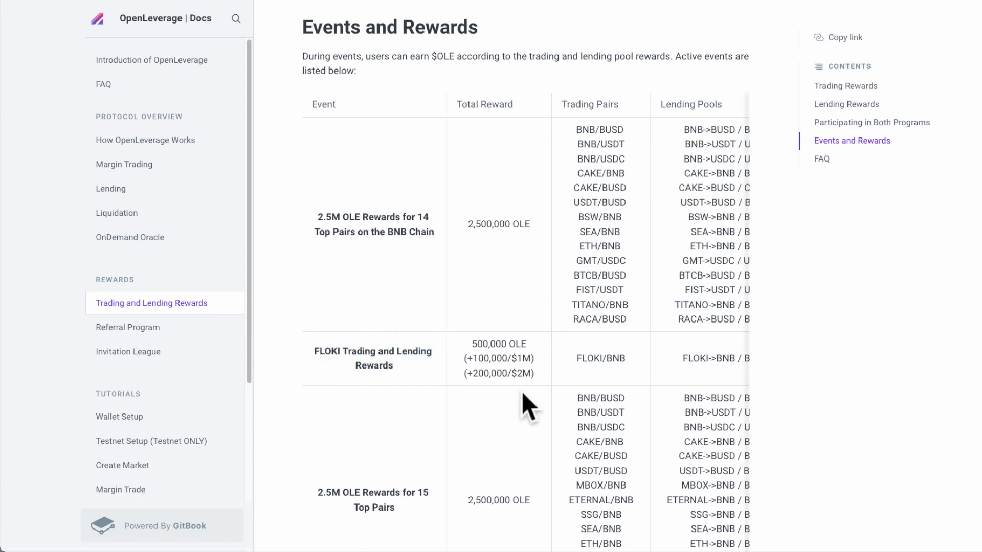
scroll(523, 395, "down", 2)
double_click(518, 329)
scroll(541, 333, "down", 4)
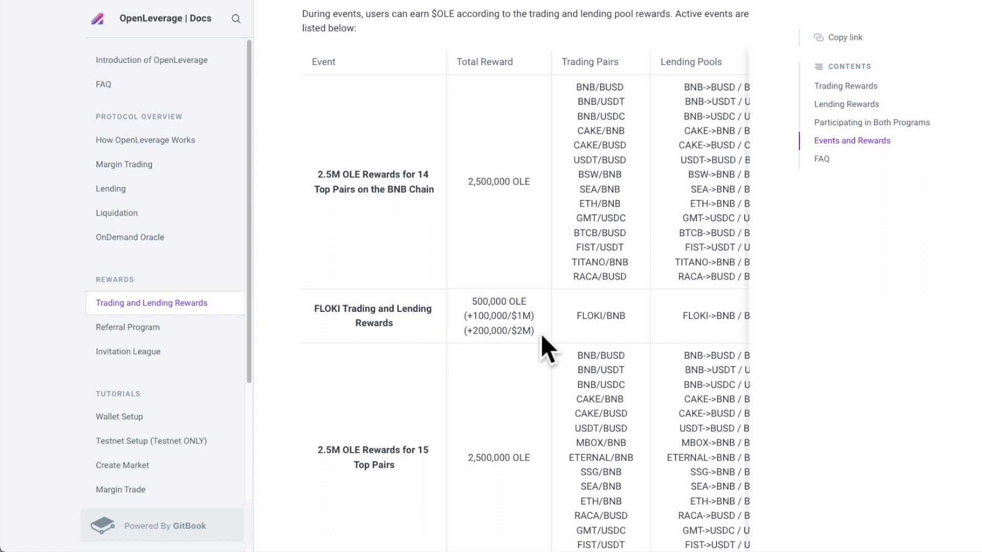
View the lending pools and ending dates in the Events and Rewards table, and return to its first columns
scroll(541, 333, "down", 3)
left_click_drag(467, 517, 680, 509)
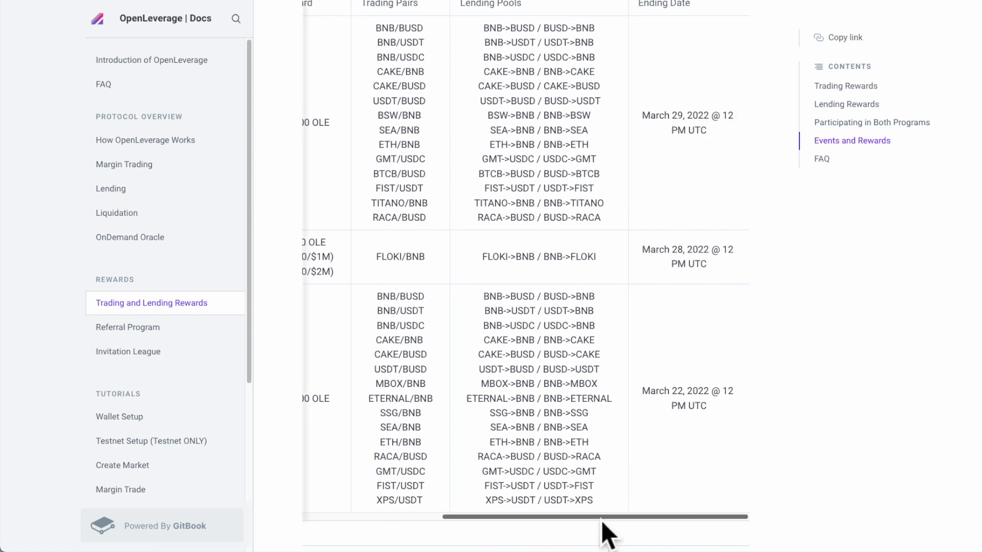
left_click_drag(608, 523, 437, 519)
scroll(804, 397, "up", 3)
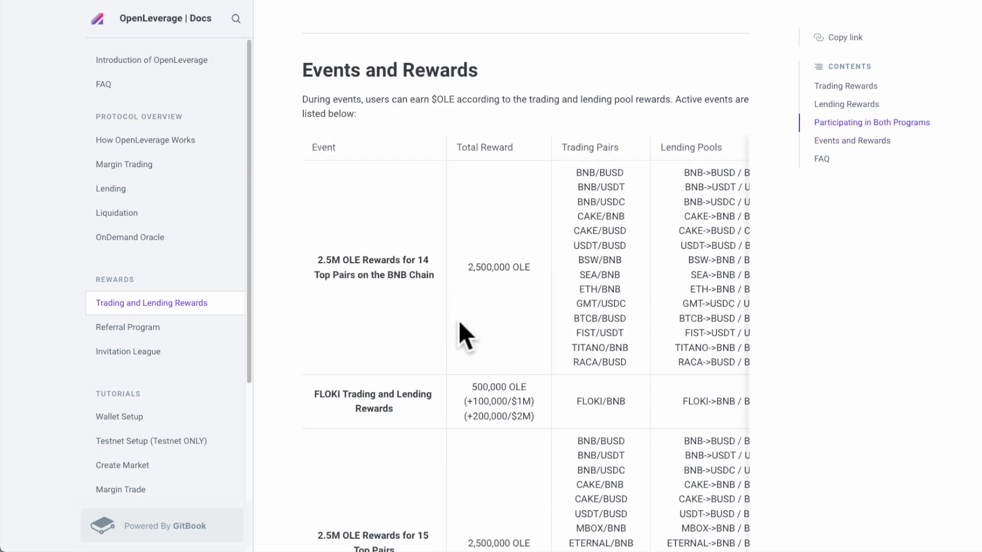
scroll(458, 320, "down", 1)
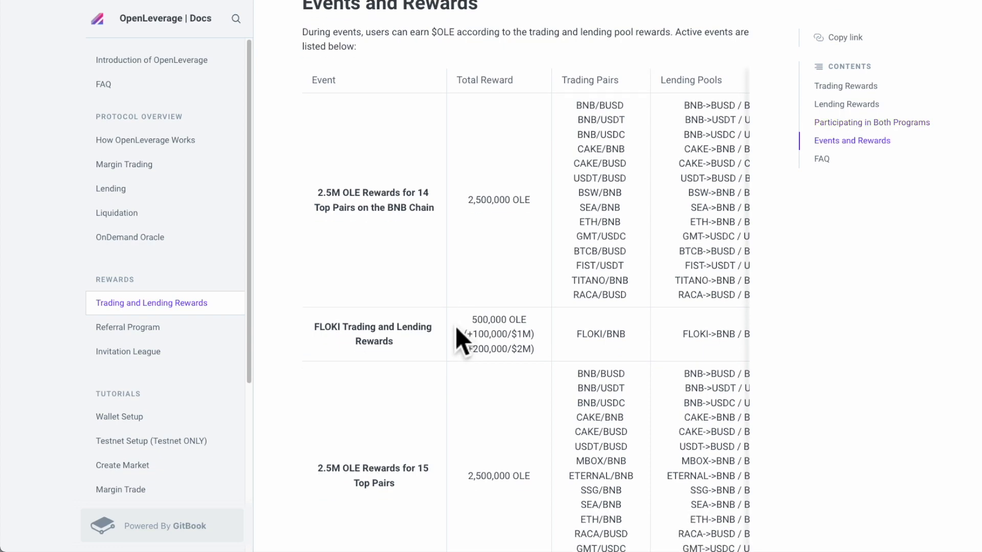
scroll(455, 327, "down", 2)
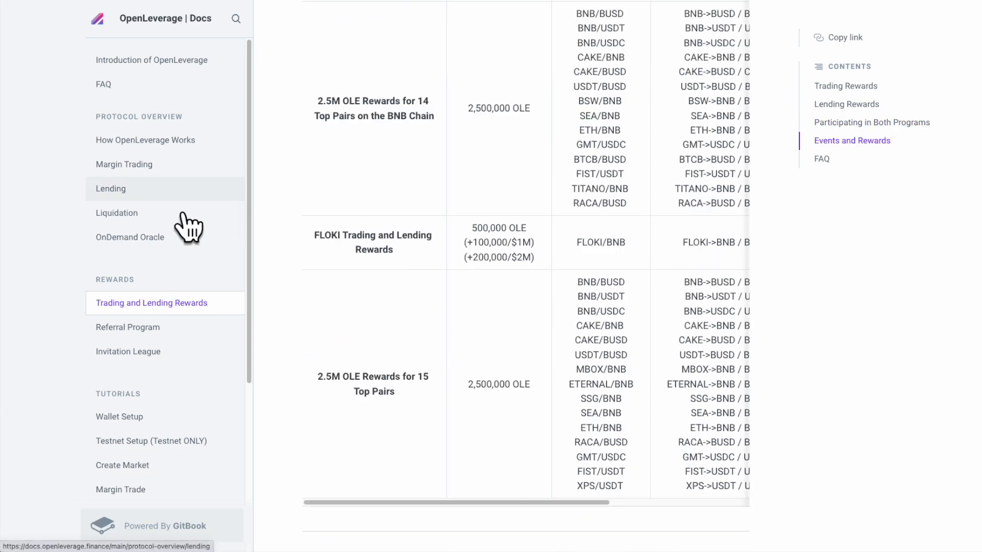
Open the Lending page of the documentation and go to its LToken section
left_click(183, 203)
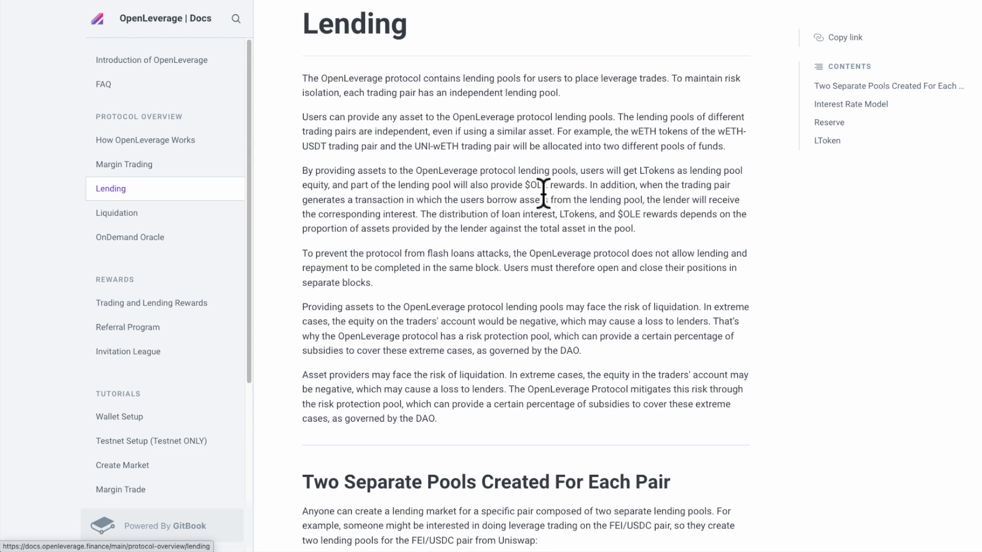
scroll(542, 194, "down", 15)
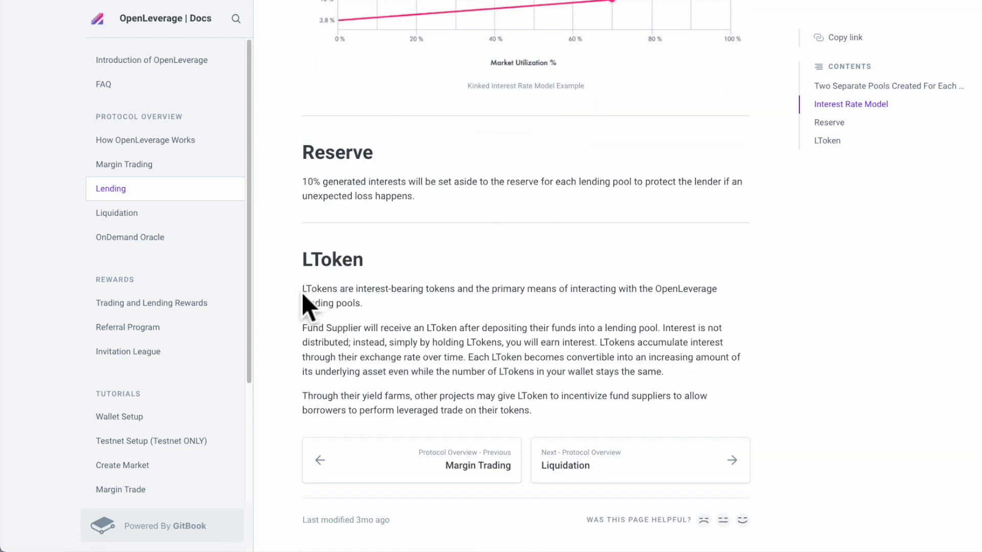